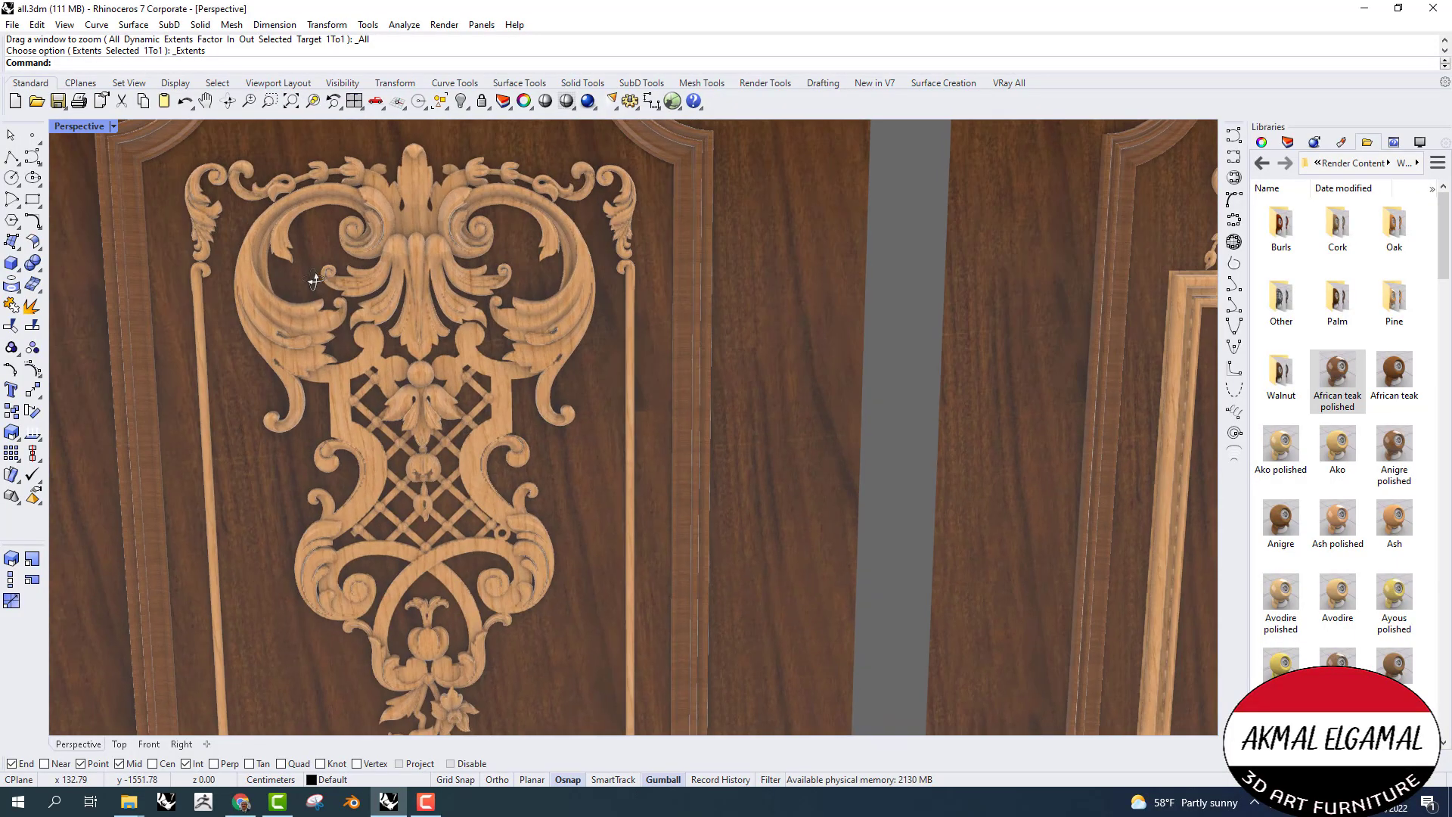
- Examine the first panel's carving from the scrolled crown through the lattice to the floral drop, continuing to the lower ornaments
{"action": "scroll", "coordinate": [315, 282], "scroll_direction": "down", "scroll_amount": 1}
{"action": "scroll", "coordinate": [265, 245], "scroll_direction": "up", "scroll_amount": 1}
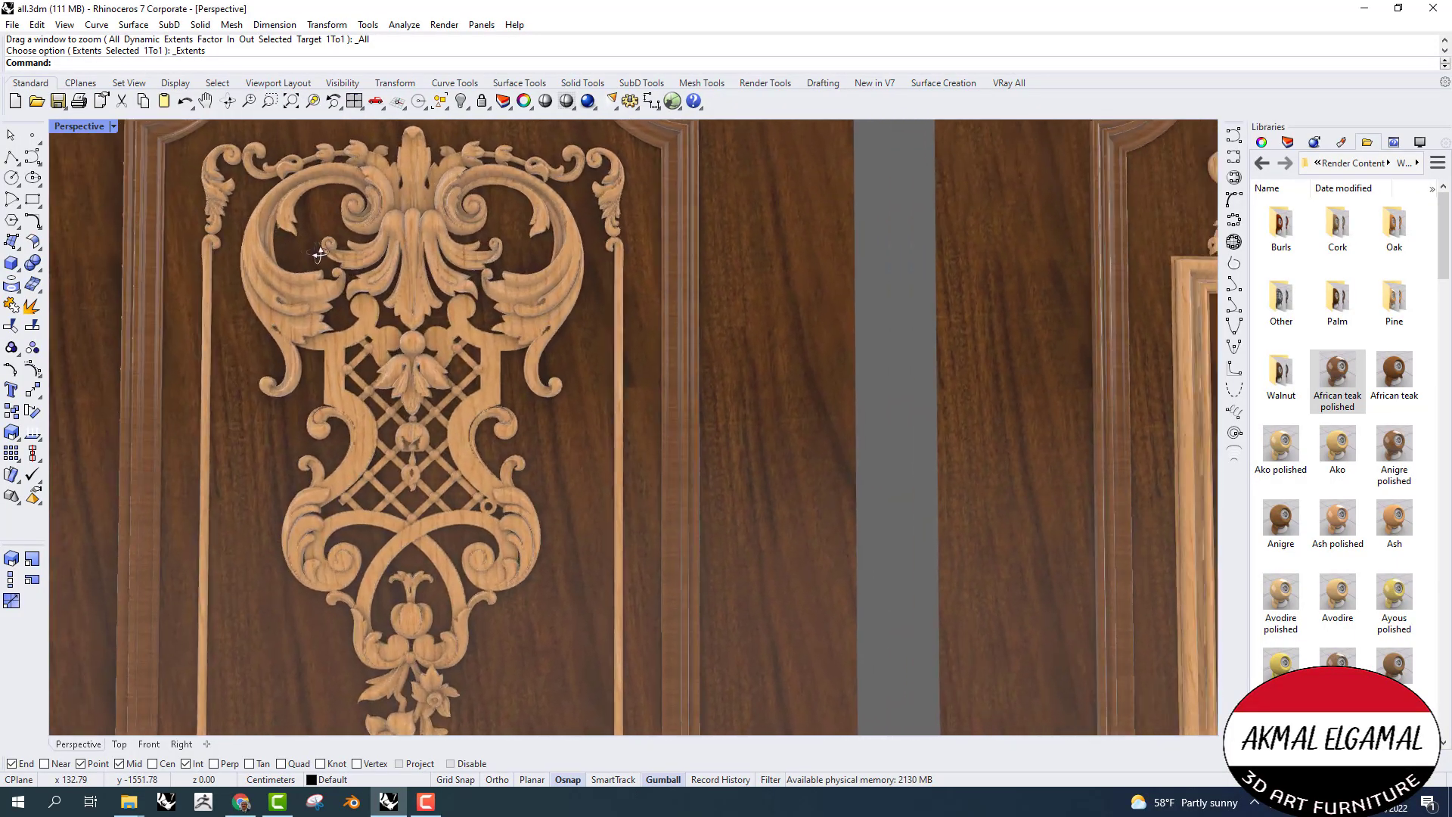
{"action": "right_click_drag", "start_coordinate": [319, 255], "coordinate": [363, 258]}
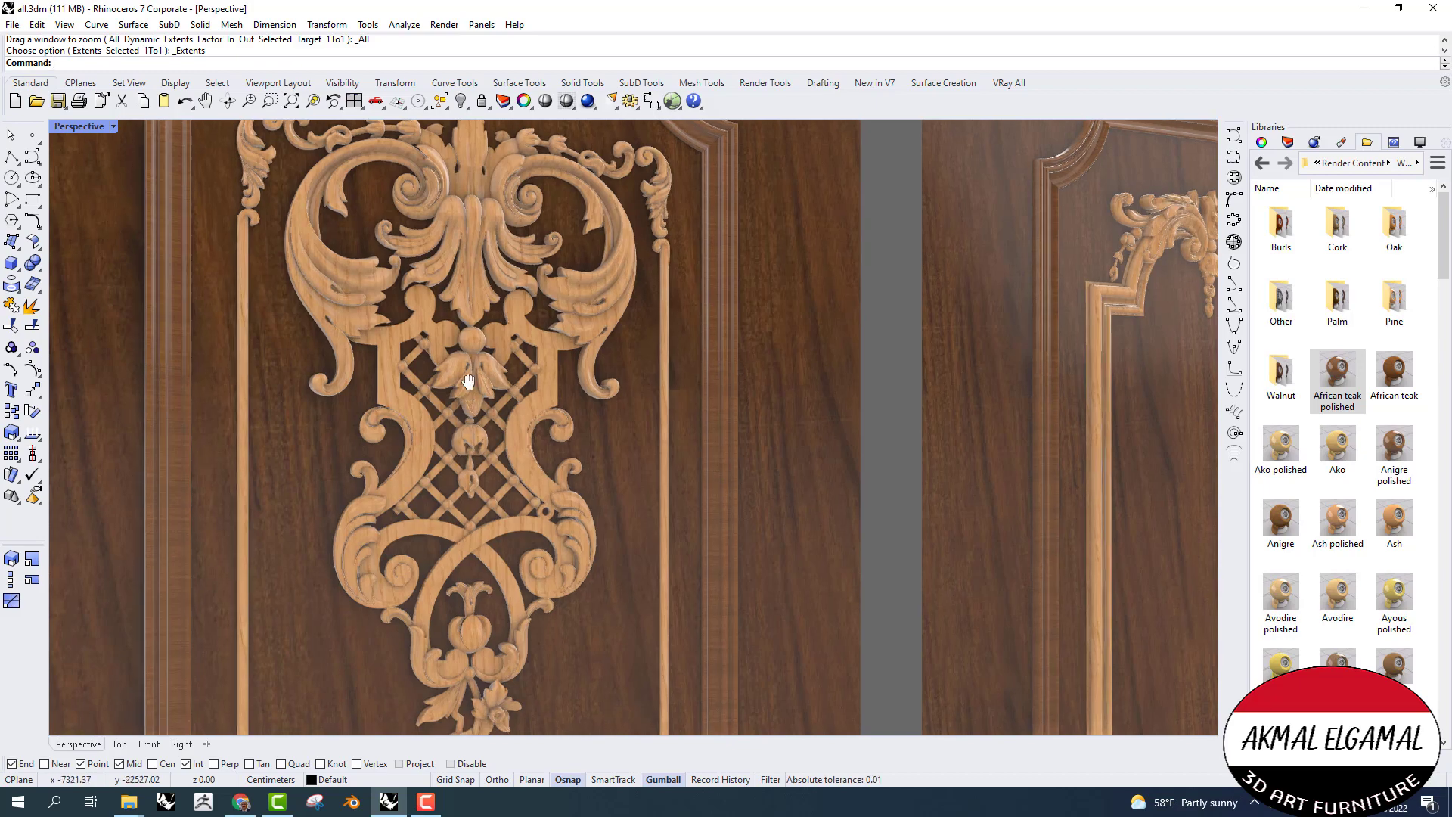
{"action": "right_click_drag", "start_coordinate": [543, 409], "coordinate": [556, 369], "text": "shift"}
{"action": "scroll", "coordinate": [562, 435], "scroll_direction": "up", "scroll_amount": 5}
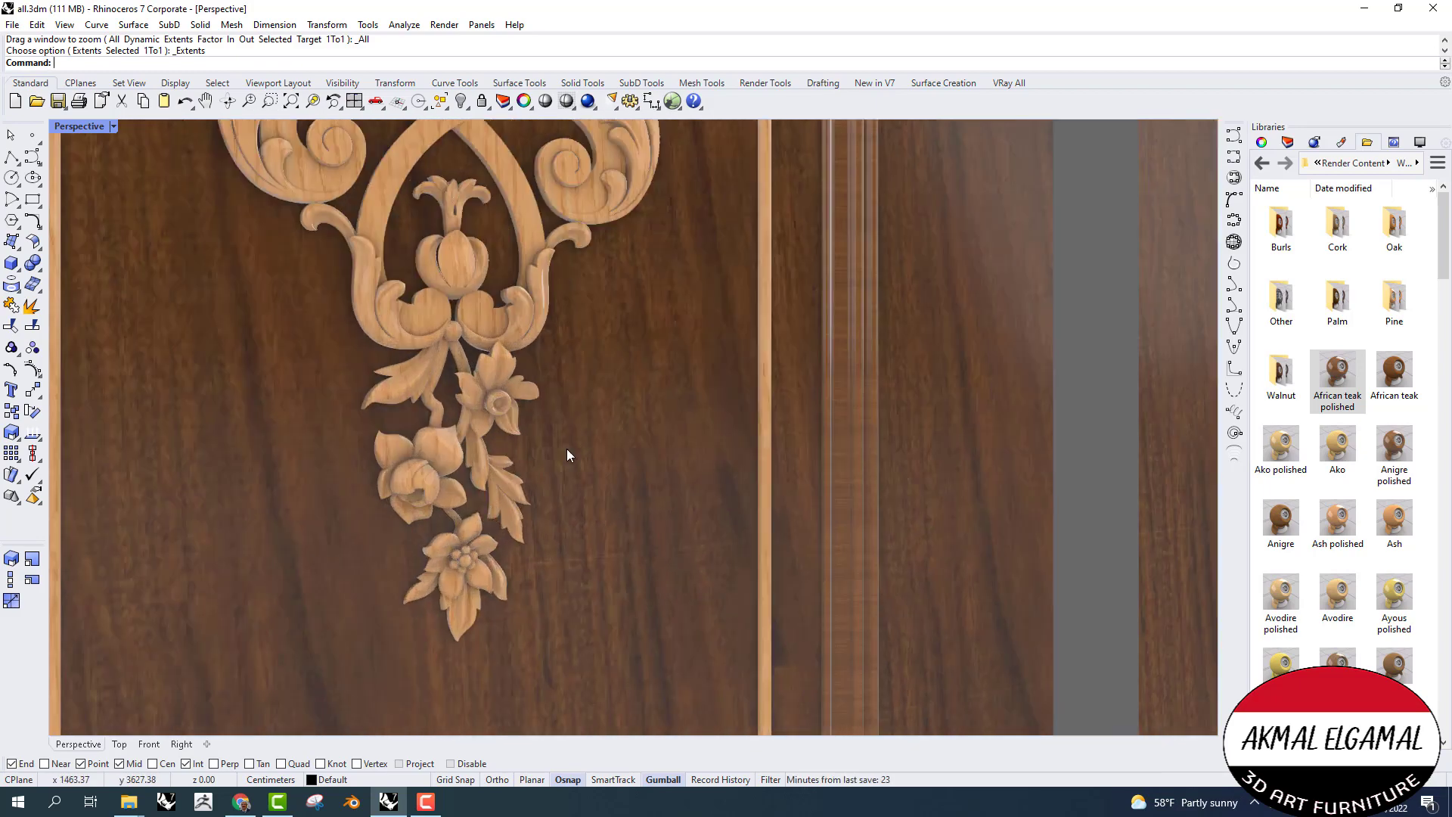
{"action": "mouse_move", "coordinate": [567, 454]}
{"action": "right_mouse_down"}
{"action": "mouse_move", "coordinate": [434, 431]}
{"action": "mouse_move", "coordinate": [467, 447]}
{"action": "mouse_move", "coordinate": [584, 437]}
{"action": "right_mouse_up"}
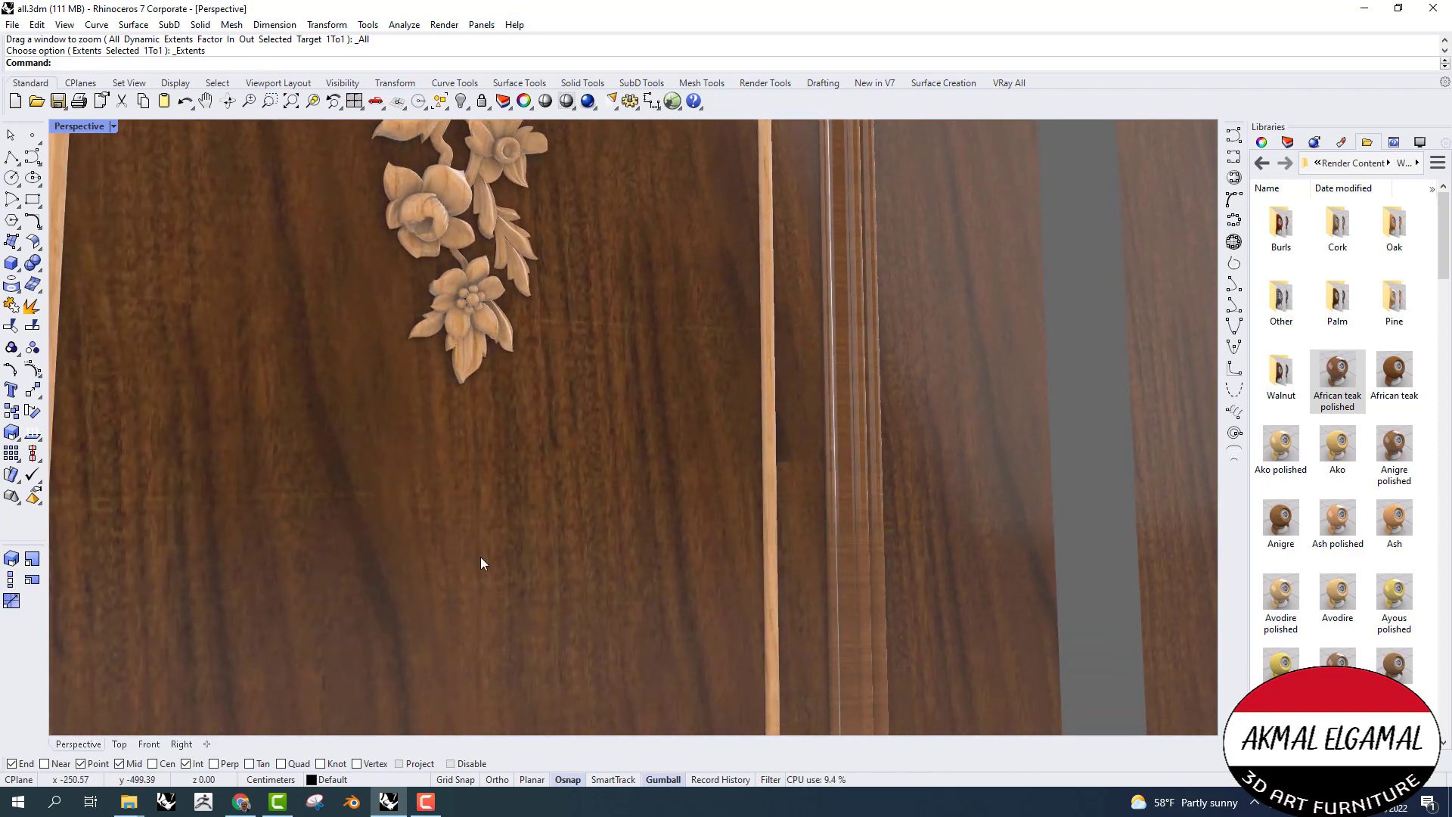
{"action": "right_click_drag", "start_coordinate": [484, 563], "coordinate": [496, 376], "text": "shift"}
{"action": "scroll", "coordinate": [496, 376], "scroll_direction": "down", "scroll_amount": 9}
{"action": "right_click_drag", "start_coordinate": [491, 530], "coordinate": [556, 426]}
{"action": "scroll", "coordinate": [475, 484], "scroll_direction": "up", "scroll_amount": 8}
{"action": "right_click_drag", "start_coordinate": [477, 495], "coordinate": [429, 478]}
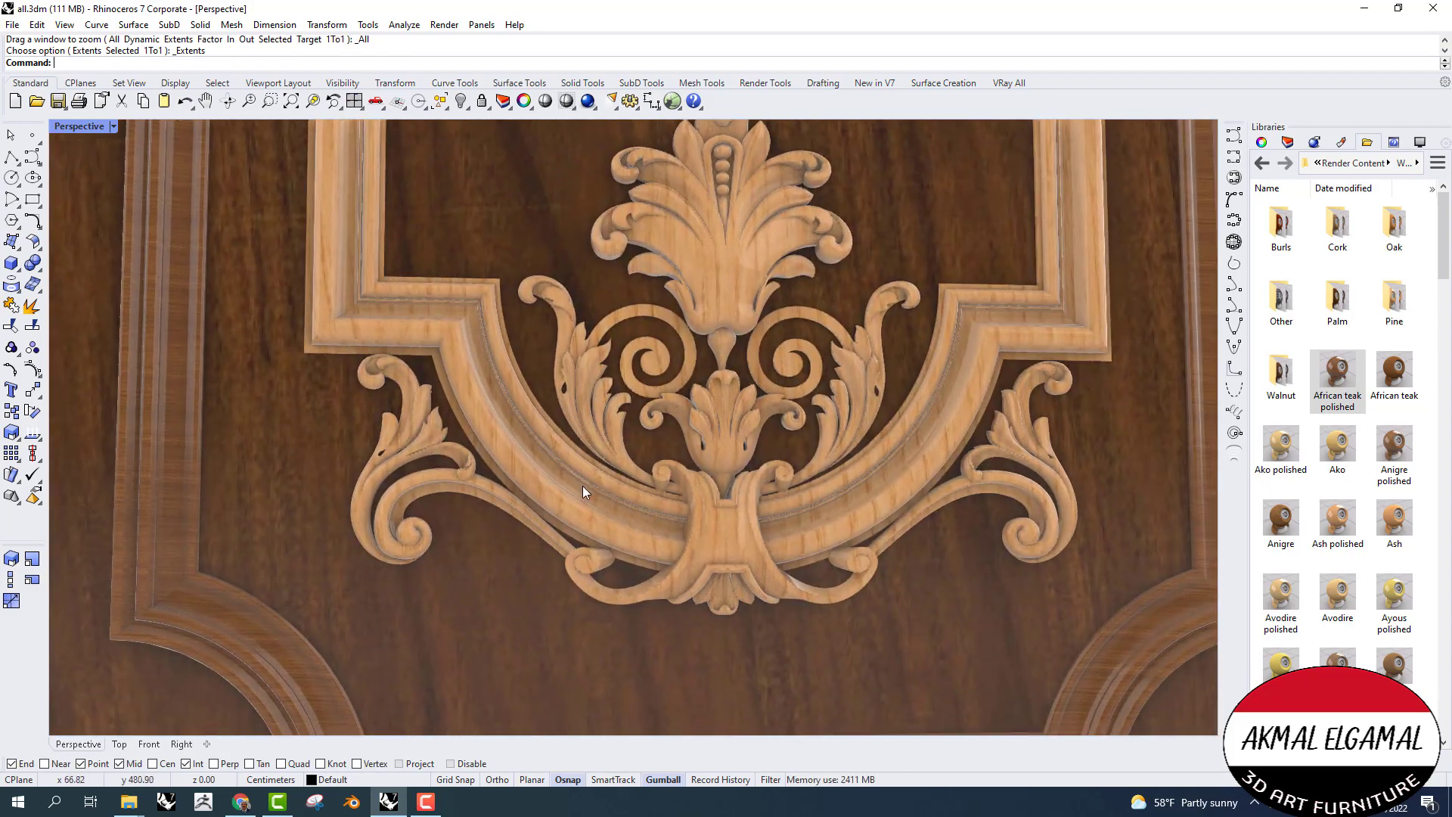
- Examine the middle panel's carved frame from its base ornament up along the mouldings to the arched scroll crown
{"action": "scroll", "coordinate": [691, 313], "scroll_direction": "down", "scroll_amount": 5}
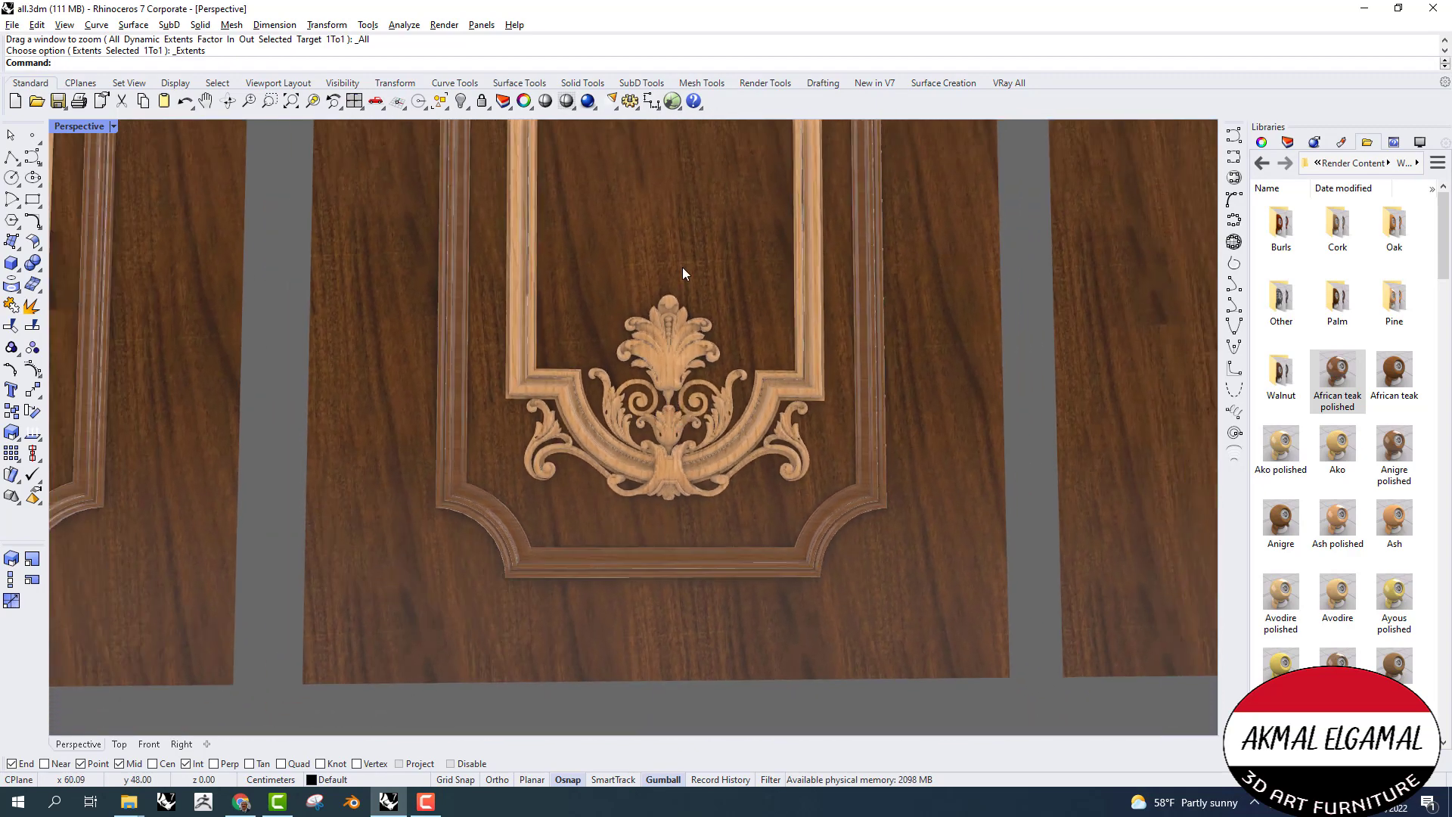
{"action": "right_click_drag", "start_coordinate": [694, 216], "coordinate": [675, 482], "text": "shift"}
{"action": "right_click_drag", "start_coordinate": [648, 333], "coordinate": [643, 541], "text": "shift"}
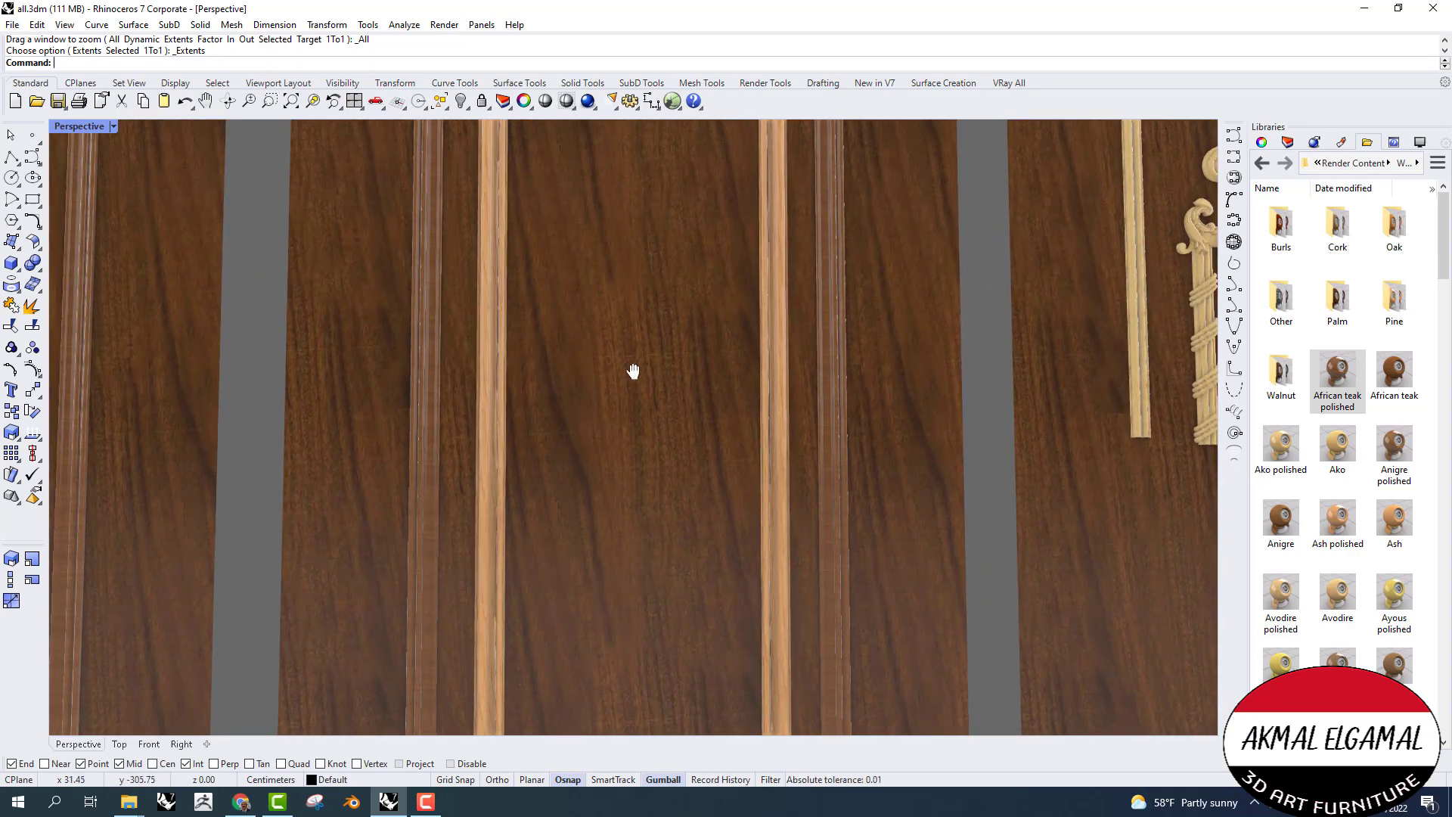
{"action": "right_click_drag", "start_coordinate": [635, 373], "coordinate": [632, 583], "text": "shift"}
{"action": "right_click_drag", "start_coordinate": [636, 164], "coordinate": [614, 142], "text": "shift"}
{"action": "right_click_drag", "start_coordinate": [628, 174], "coordinate": [657, 239]}
{"action": "right_click_drag", "start_coordinate": [533, 369], "coordinate": [648, 235], "text": "shift"}
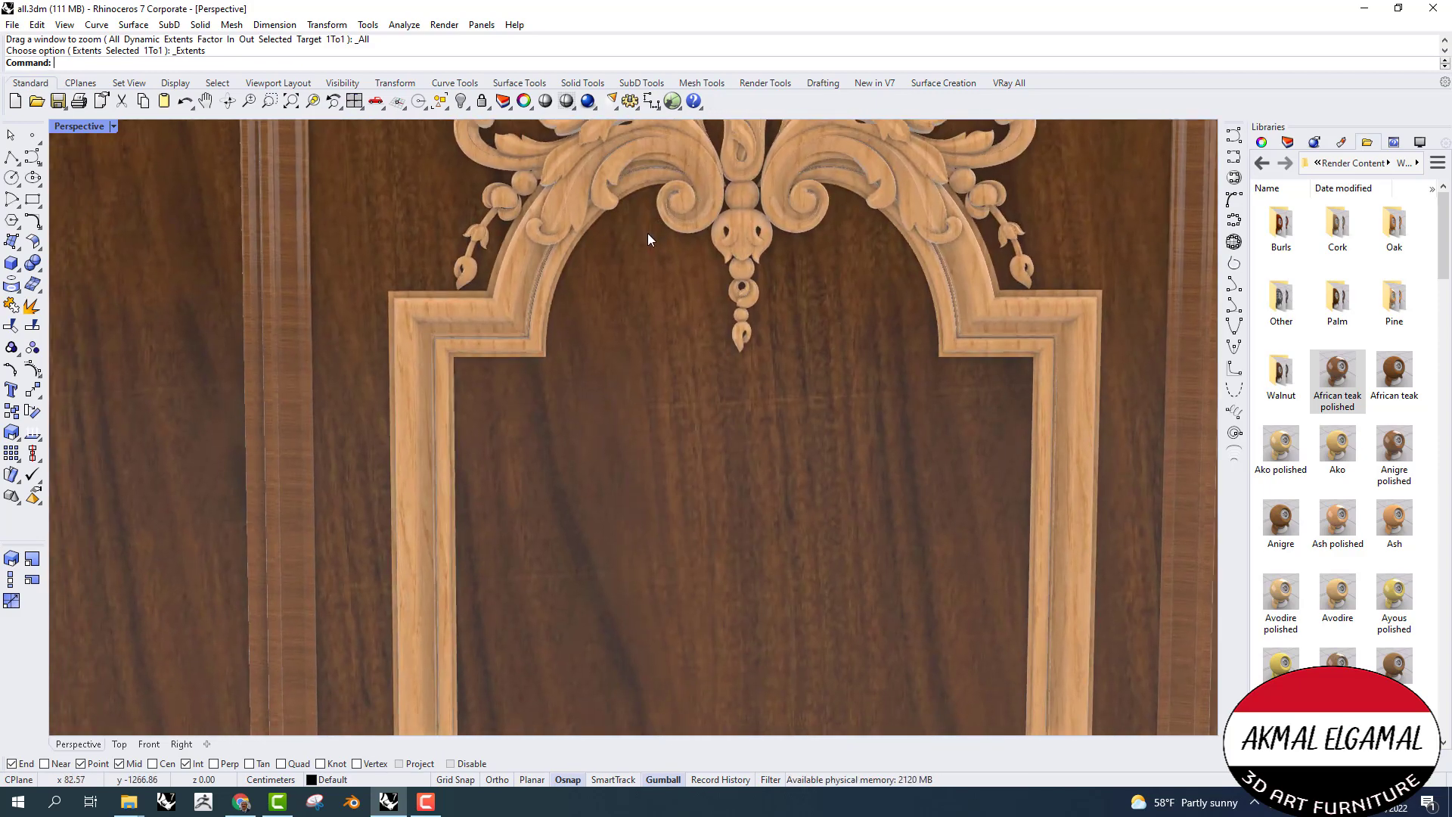
{"action": "right_click_drag", "start_coordinate": [517, 422], "coordinate": [487, 460], "text": "shift"}
{"action": "right_click_drag", "start_coordinate": [546, 346], "coordinate": [496, 391], "text": "shift"}
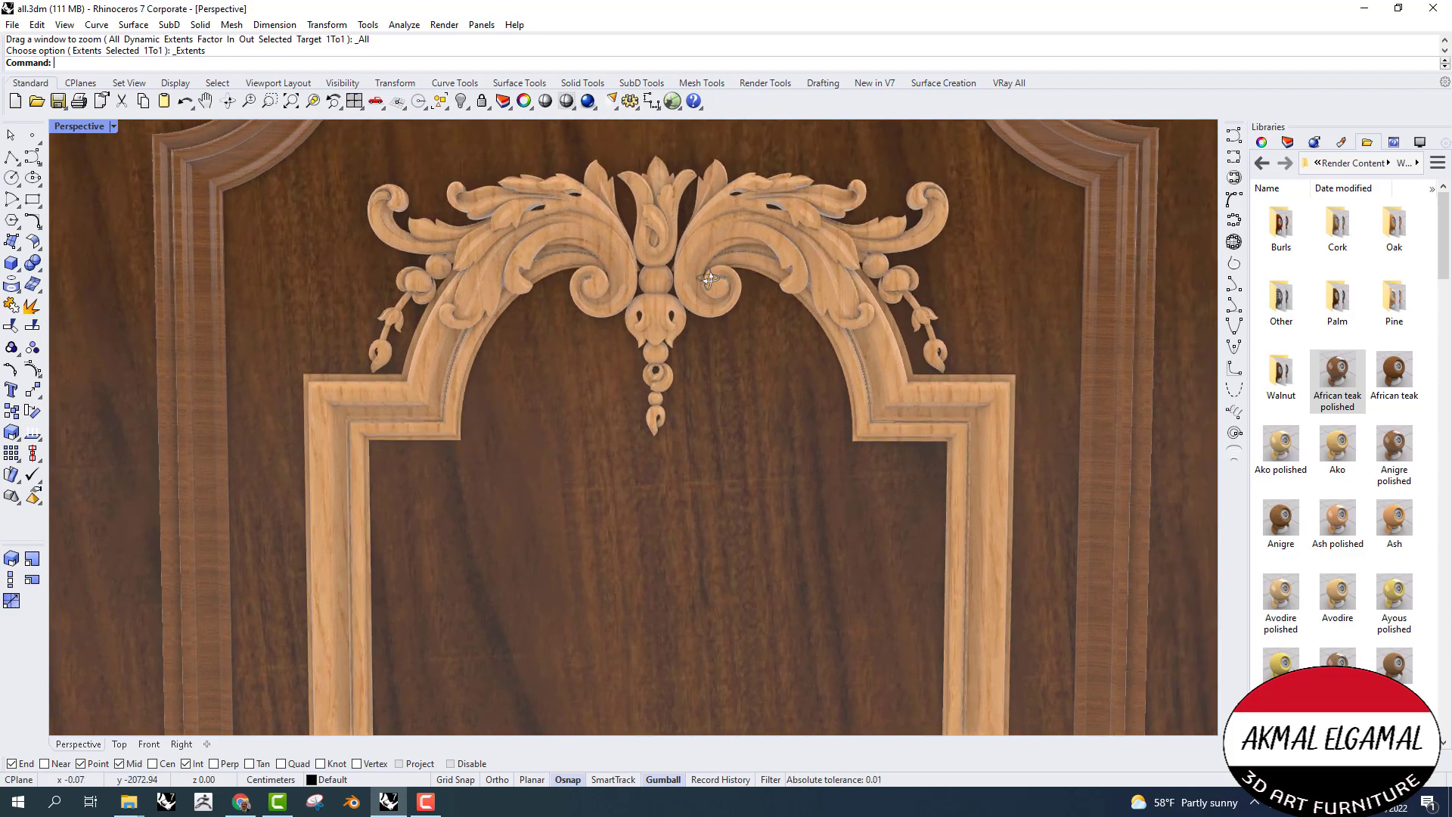
{"action": "mouse_move", "coordinate": [702, 286]}
{"action": "right_mouse_down"}
{"action": "mouse_move", "coordinate": [795, 323]}
{"action": "mouse_move", "coordinate": [680, 344]}
{"action": "right_mouse_up"}
{"action": "right_click_drag", "start_coordinate": [1021, 260], "coordinate": [1064, 247]}
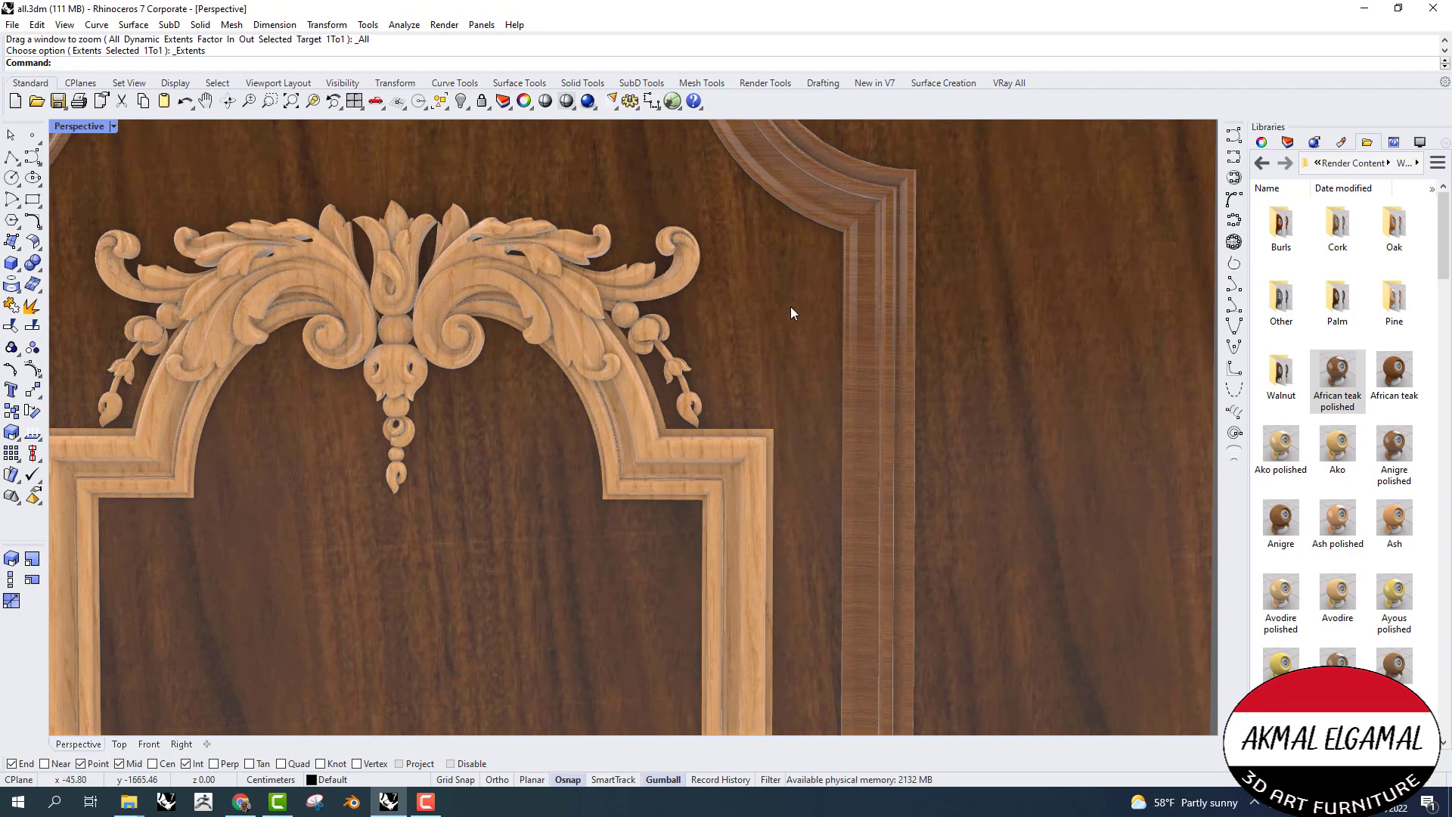
{"action": "right_click_drag", "start_coordinate": [659, 322], "coordinate": [657, 295], "text": "ctrl"}
{"action": "mouse_move", "coordinate": [687, 354]}
{"action": "right_mouse_down", "text": "ctrl"}
{"action": "mouse_move", "coordinate": [701, 250]}
{"action": "mouse_move", "coordinate": [537, 346]}
{"action": "right_mouse_up", "text": "ctrl"}
{"action": "right_click_drag", "start_coordinate": [441, 379], "coordinate": [588, 495], "text": "shift"}
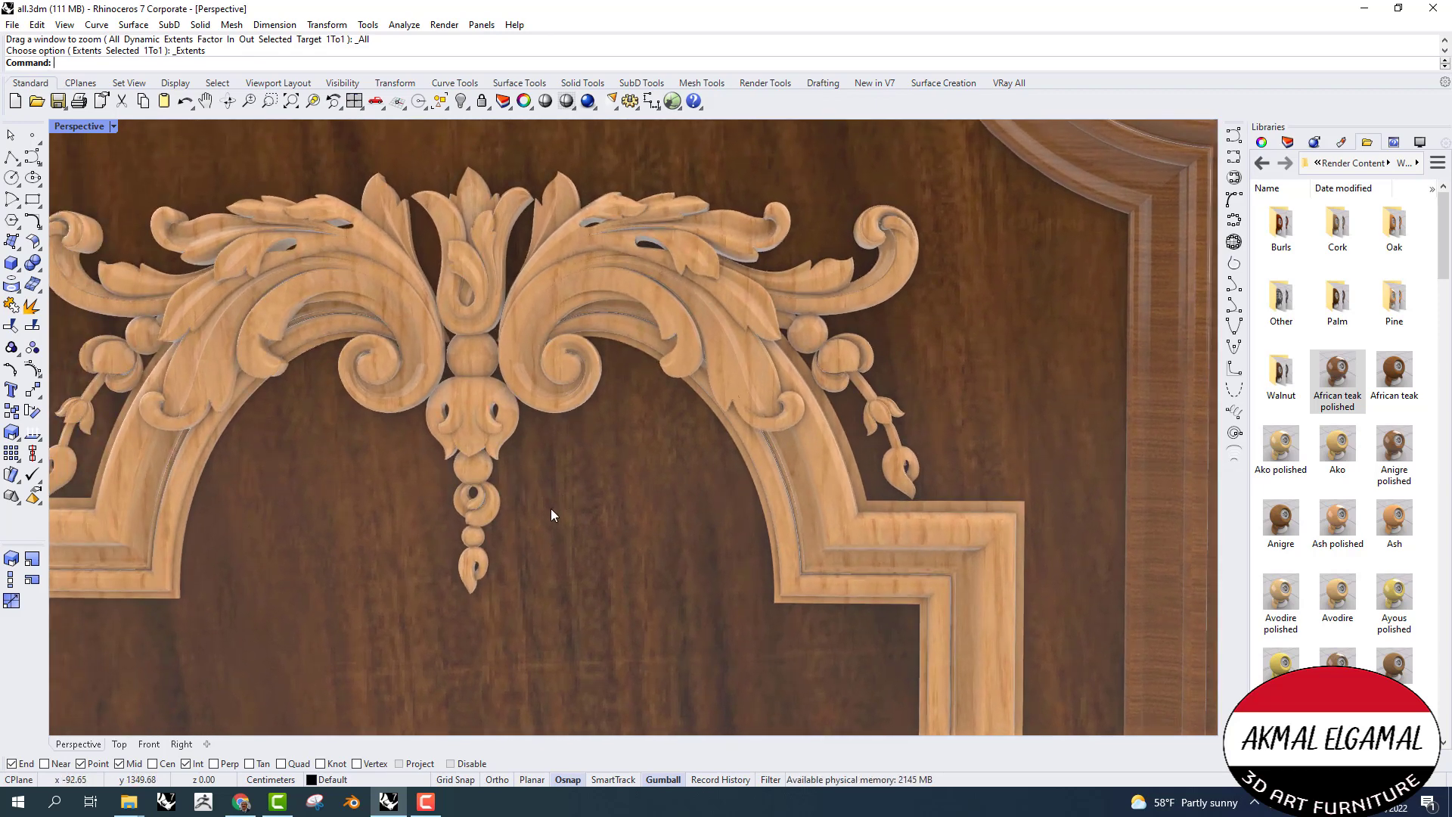
{"action": "scroll", "coordinate": [551, 509], "scroll_direction": "up", "scroll_amount": 1}
- Fit all three panels in view and examine the shell carving and arched frame on the third panel
{"action": "left_click", "coordinate": [292, 101]}
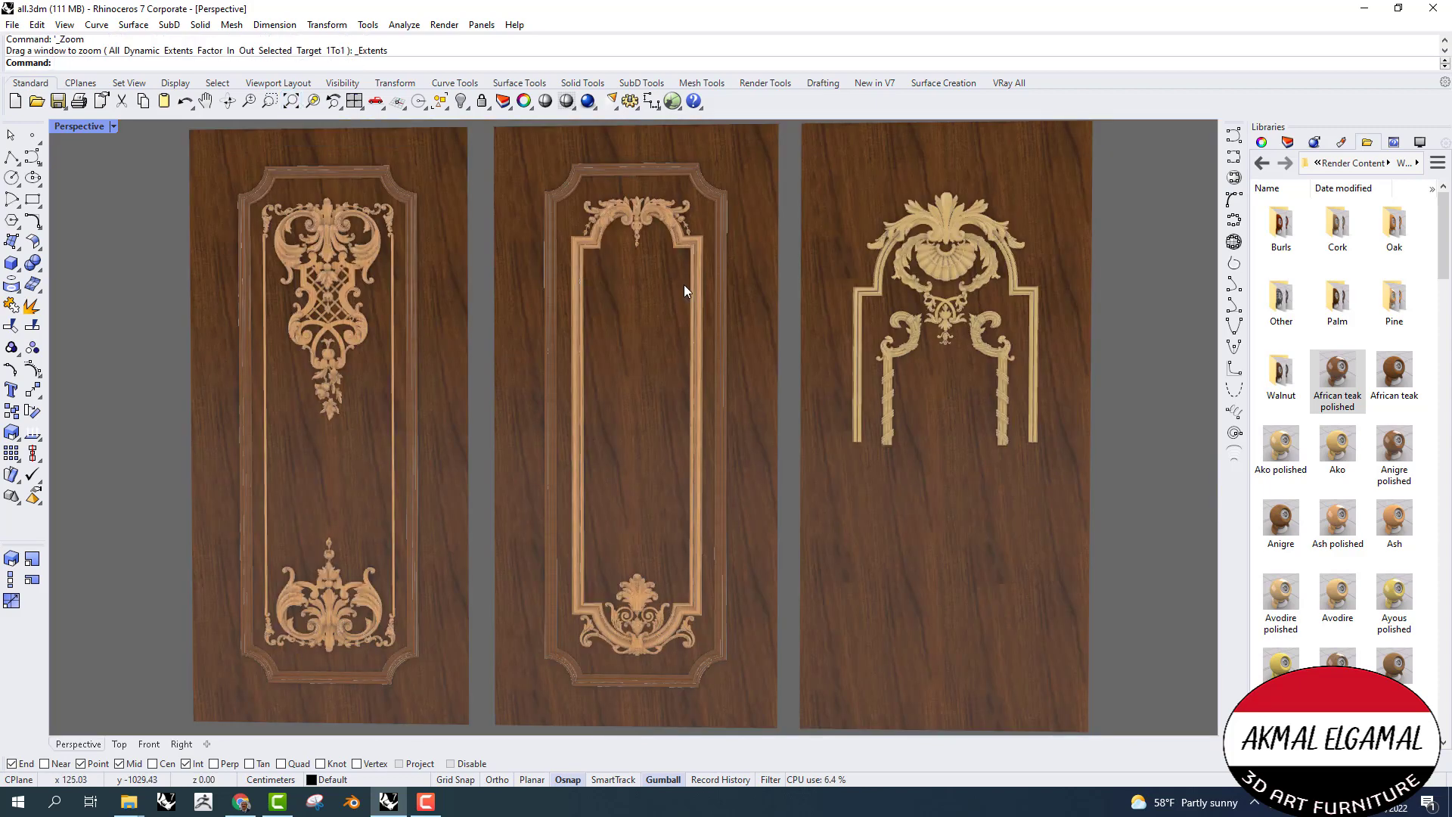
{"action": "scroll", "coordinate": [968, 255], "scroll_direction": "down", "scroll_amount": 3}
{"action": "scroll", "coordinate": [960, 261], "scroll_direction": "up", "scroll_amount": 8}
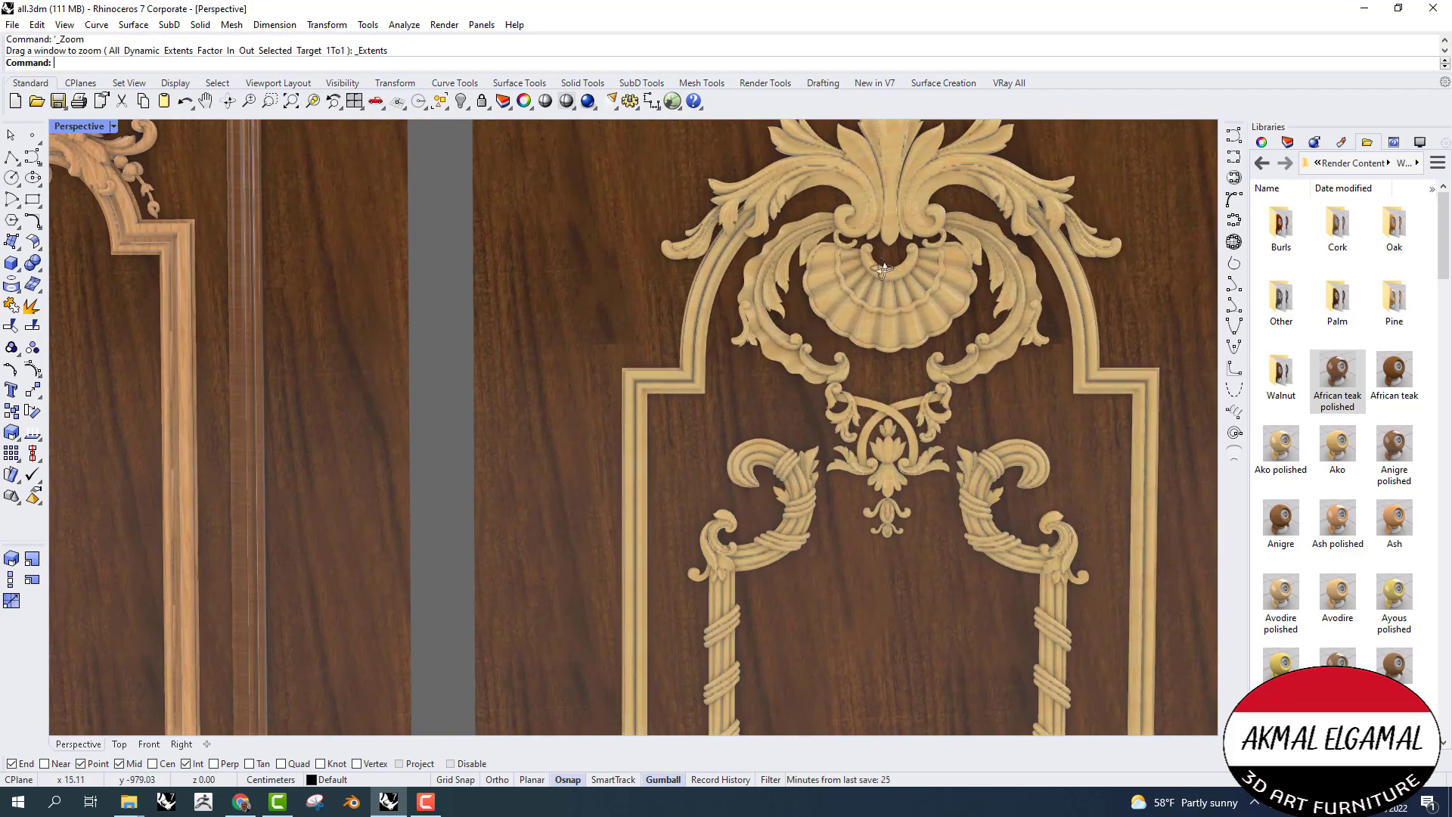
{"action": "right_click_drag", "start_coordinate": [956, 271], "coordinate": [832, 256]}
{"action": "scroll", "coordinate": [805, 257], "scroll_direction": "down", "scroll_amount": 1}
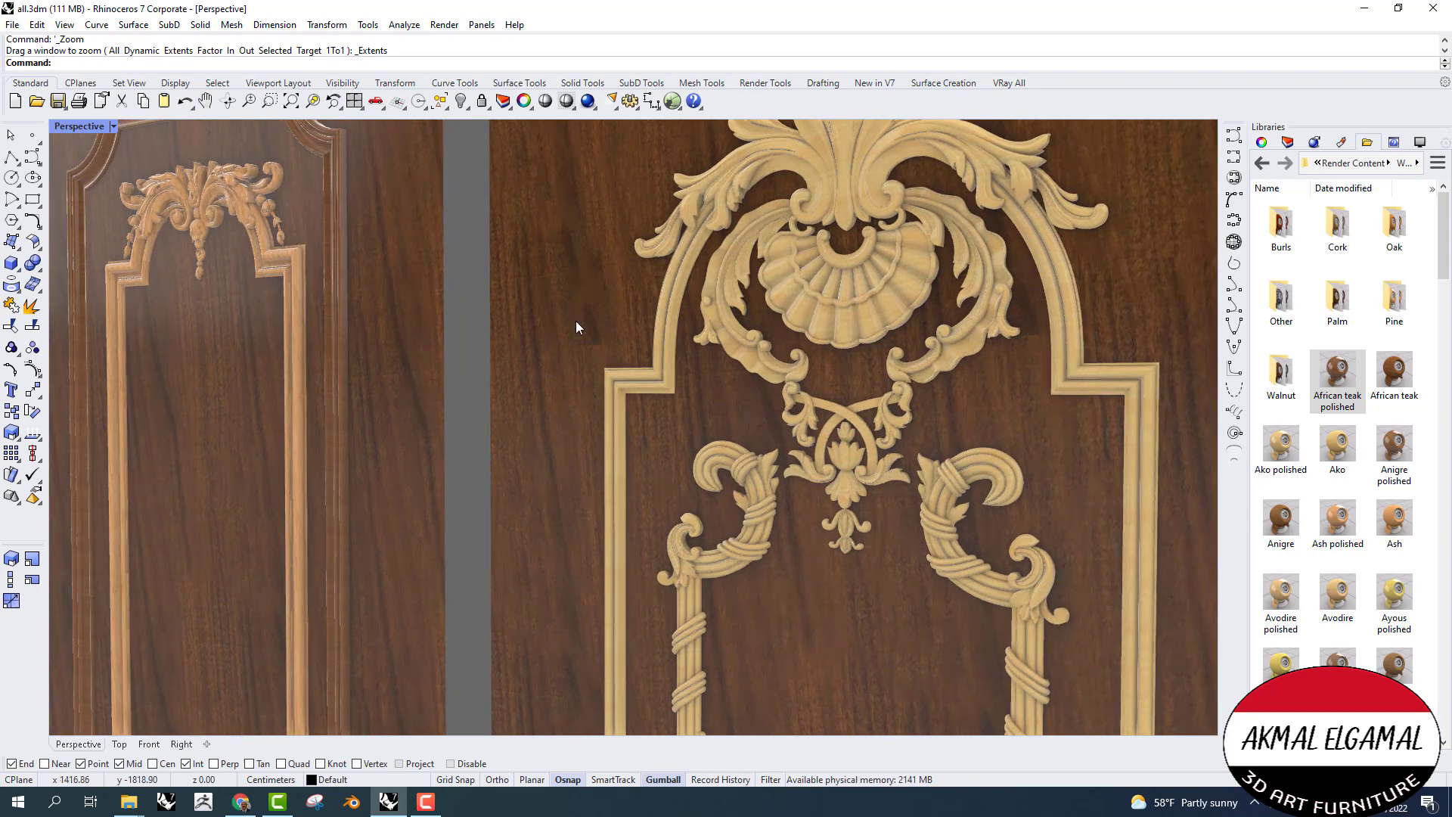
- Compare all three complete panels from an angled view and from the front
{"action": "right_click", "coordinate": [290, 108]}
{"action": "right_click_drag", "start_coordinate": [460, 237], "coordinate": [616, 325]}
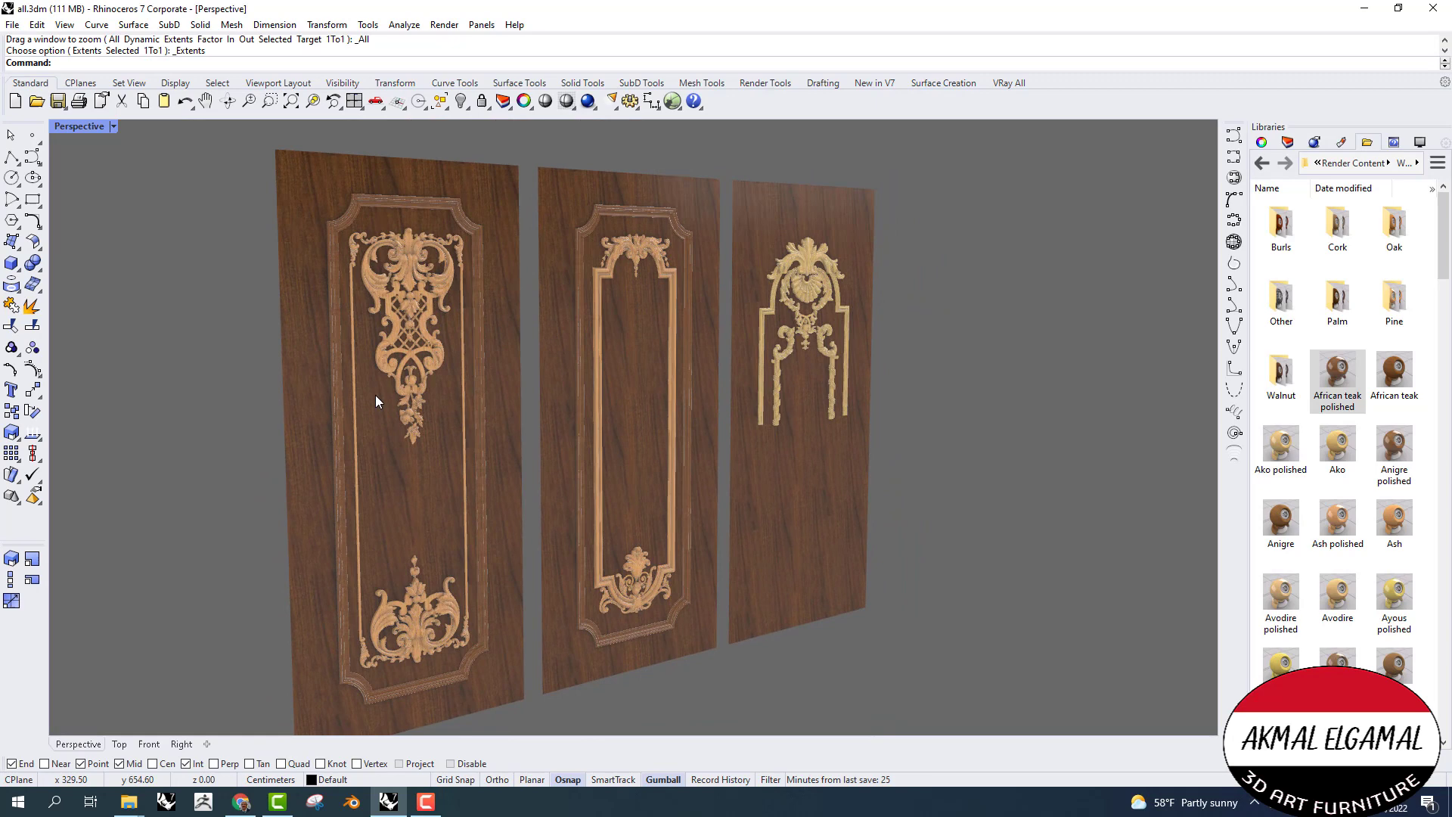
{"action": "scroll", "coordinate": [361, 405], "scroll_direction": "up", "scroll_amount": 3}
{"action": "right_click_drag", "start_coordinate": [362, 404], "coordinate": [426, 405]}
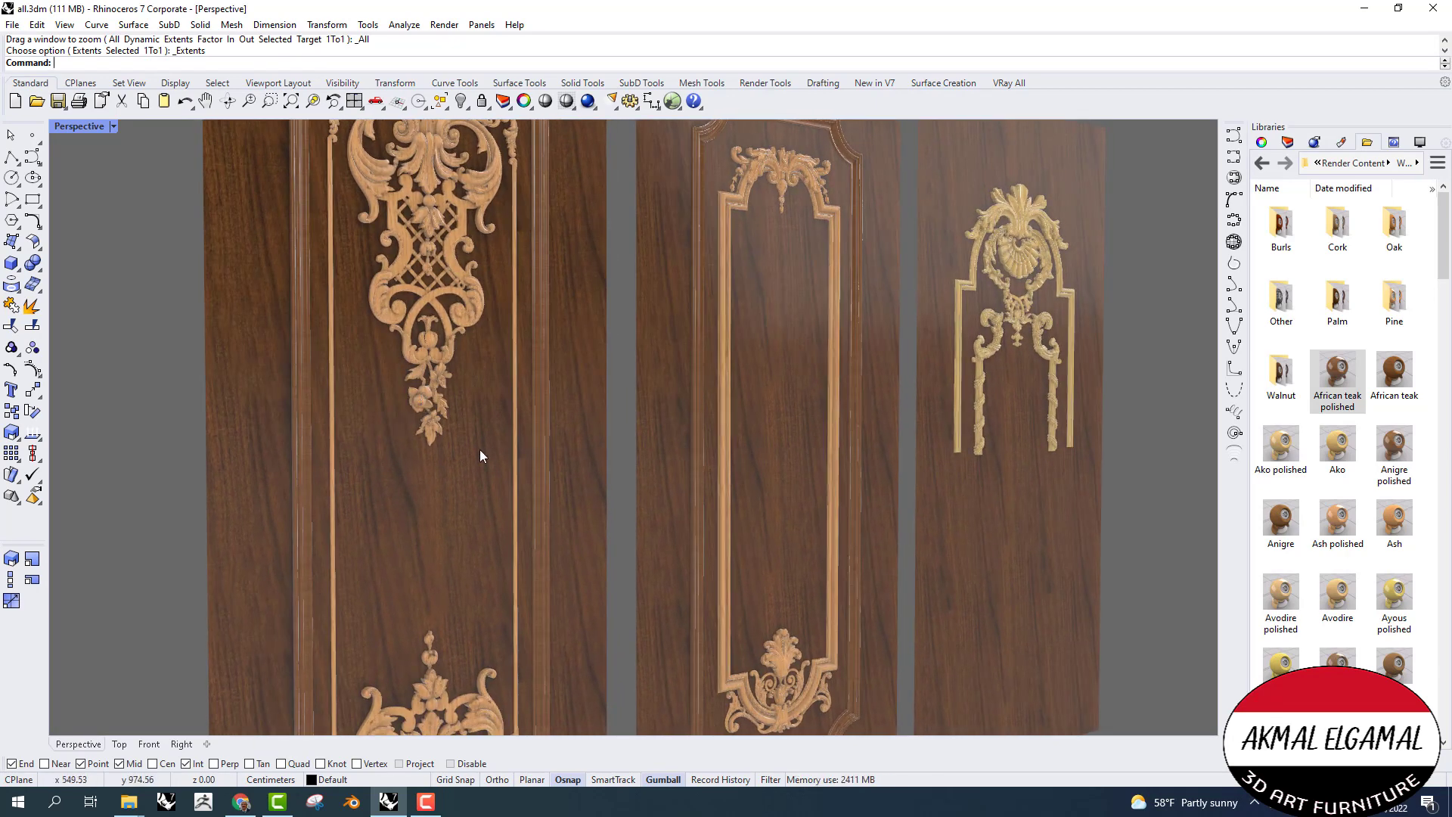
{"action": "scroll", "coordinate": [481, 462], "scroll_direction": "down", "scroll_amount": 5}
{"action": "right_click_drag", "start_coordinate": [480, 487], "coordinate": [394, 444]}
{"action": "left_click", "coordinate": [288, 106]}
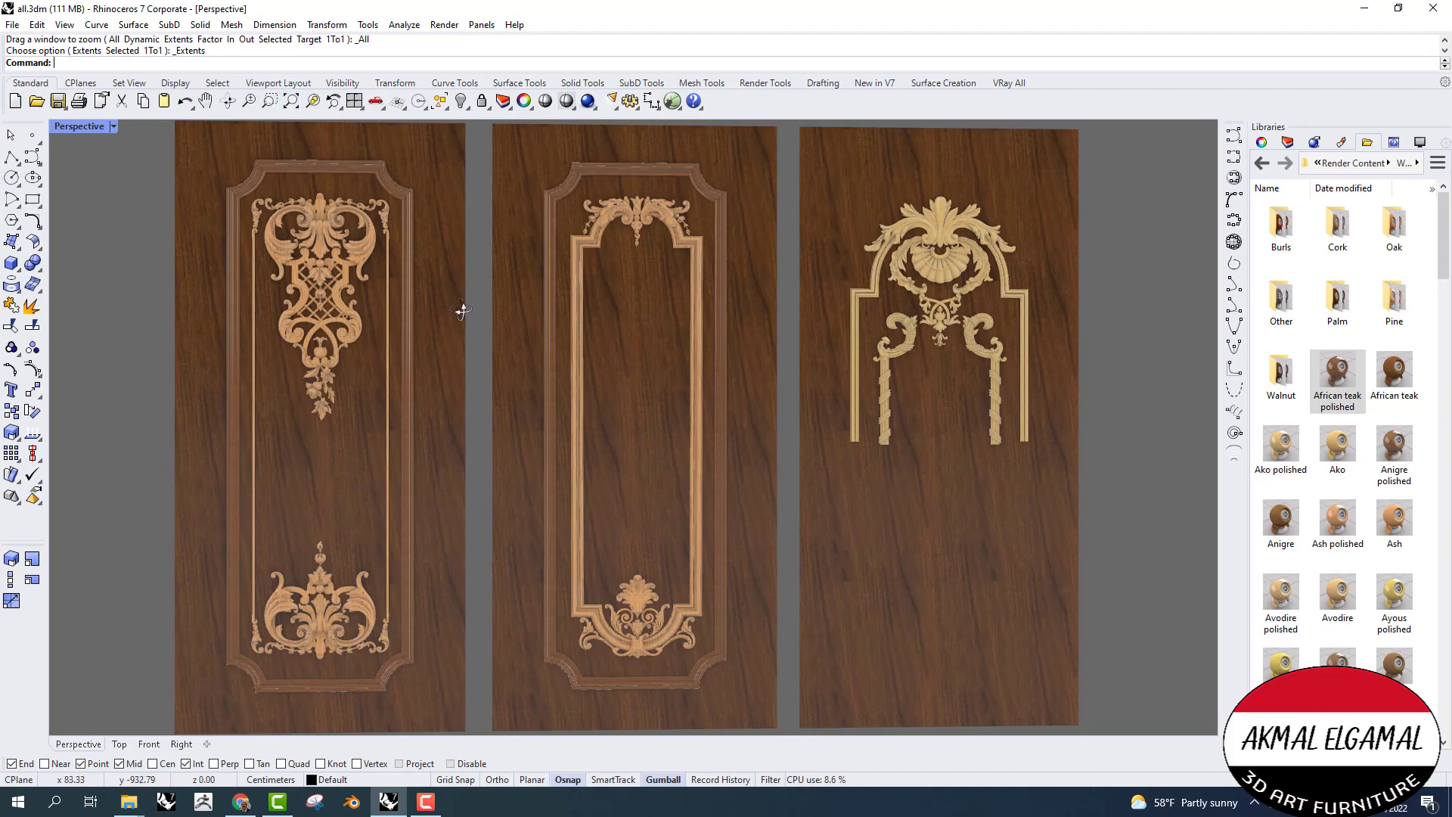
{"action": "right_click_drag", "start_coordinate": [462, 310], "coordinate": [452, 308]}
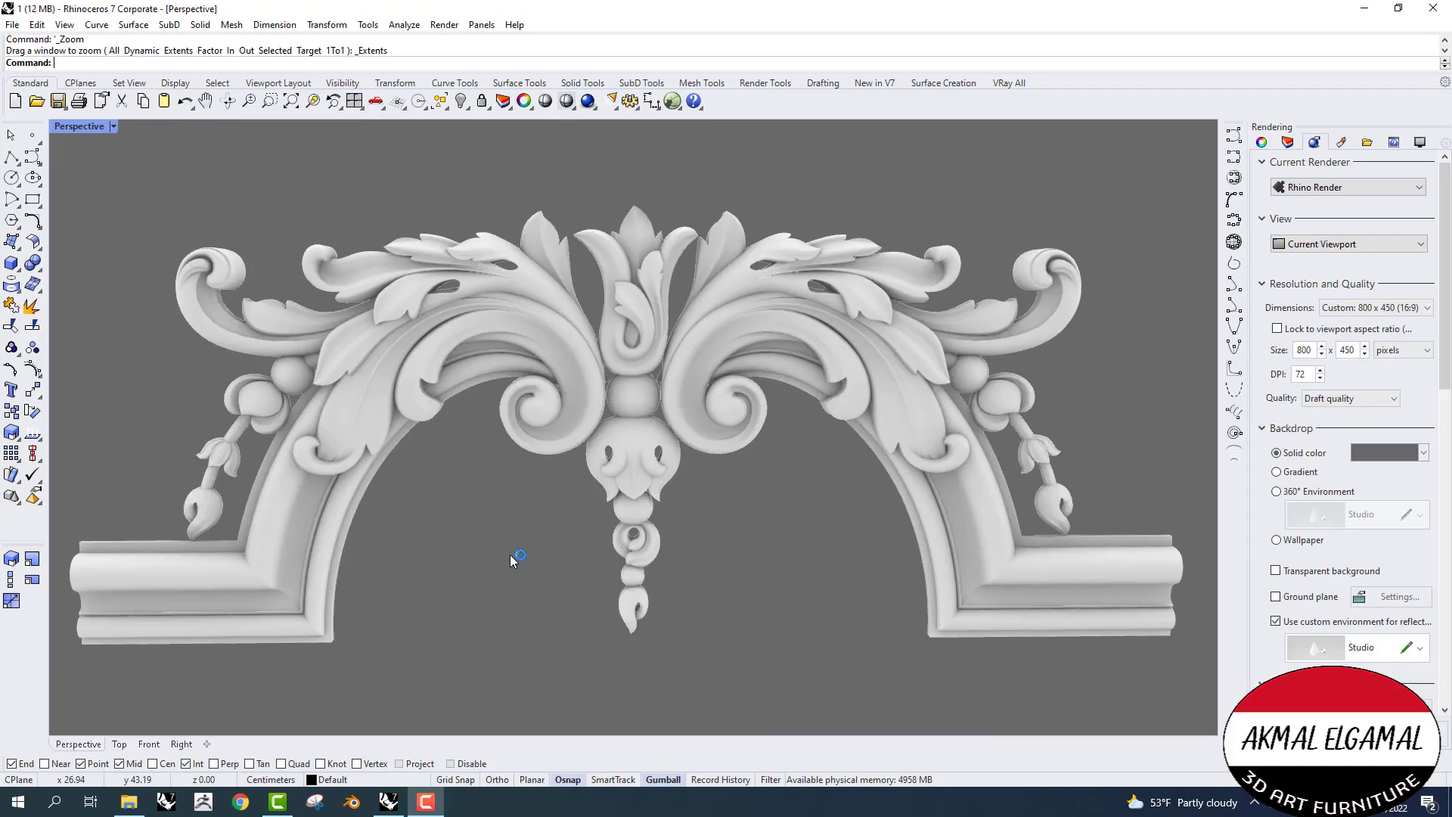
- Examine the separate arched crown moulding and the curved base ornament with the leaf palmette from several angles
{"action": "right_click_drag", "start_coordinate": [510, 555], "coordinate": [571, 519]}
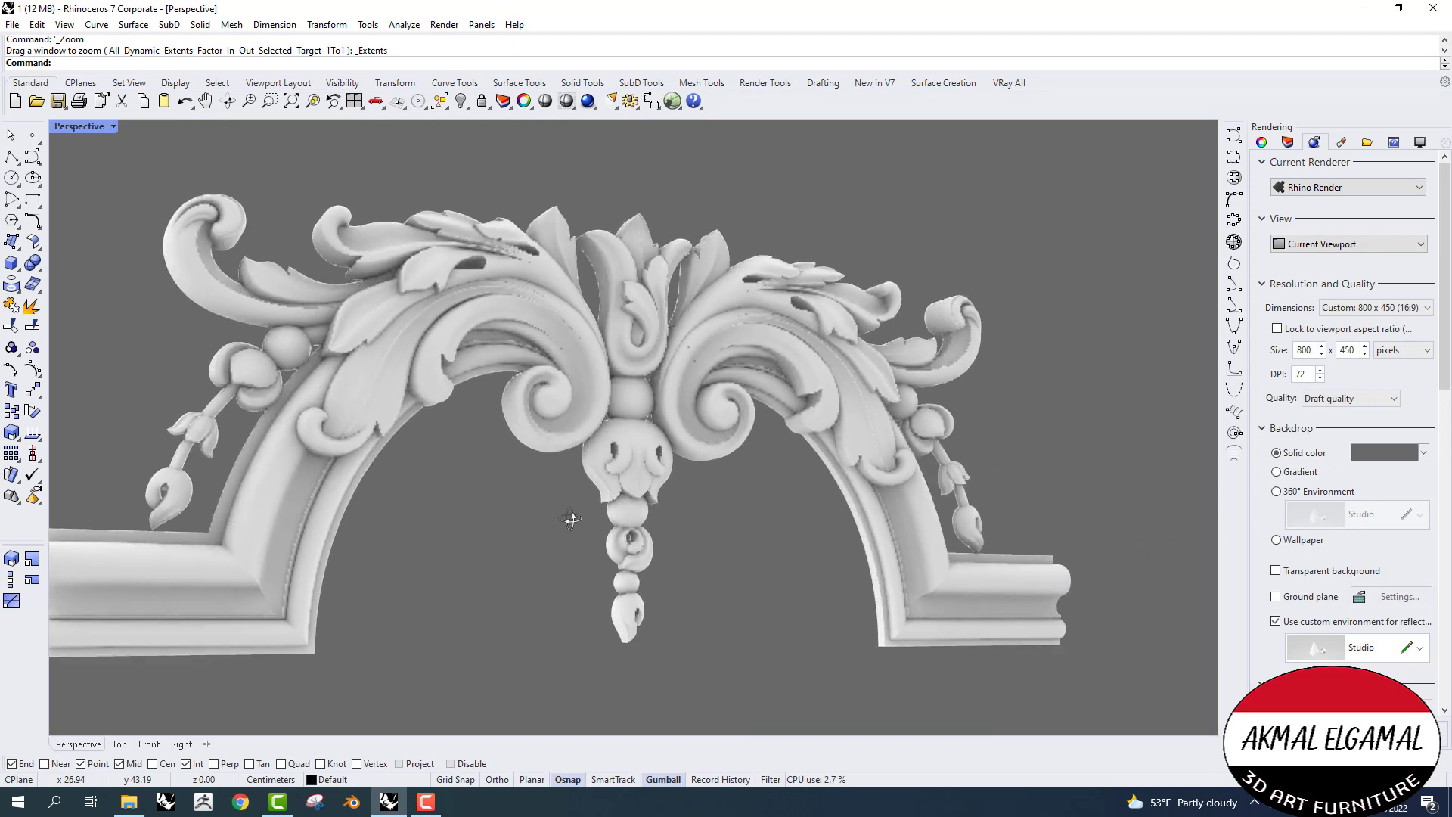
{"action": "mouse_move", "coordinate": [480, 540]}
{"action": "right_mouse_down", "text": "shift"}
{"action": "mouse_move", "coordinate": [626, 532]}
{"action": "mouse_move", "coordinate": [599, 512]}
{"action": "mouse_move", "coordinate": [619, 519]}
{"action": "mouse_move", "coordinate": [484, 523]}
{"action": "right_mouse_up", "text": "shift"}
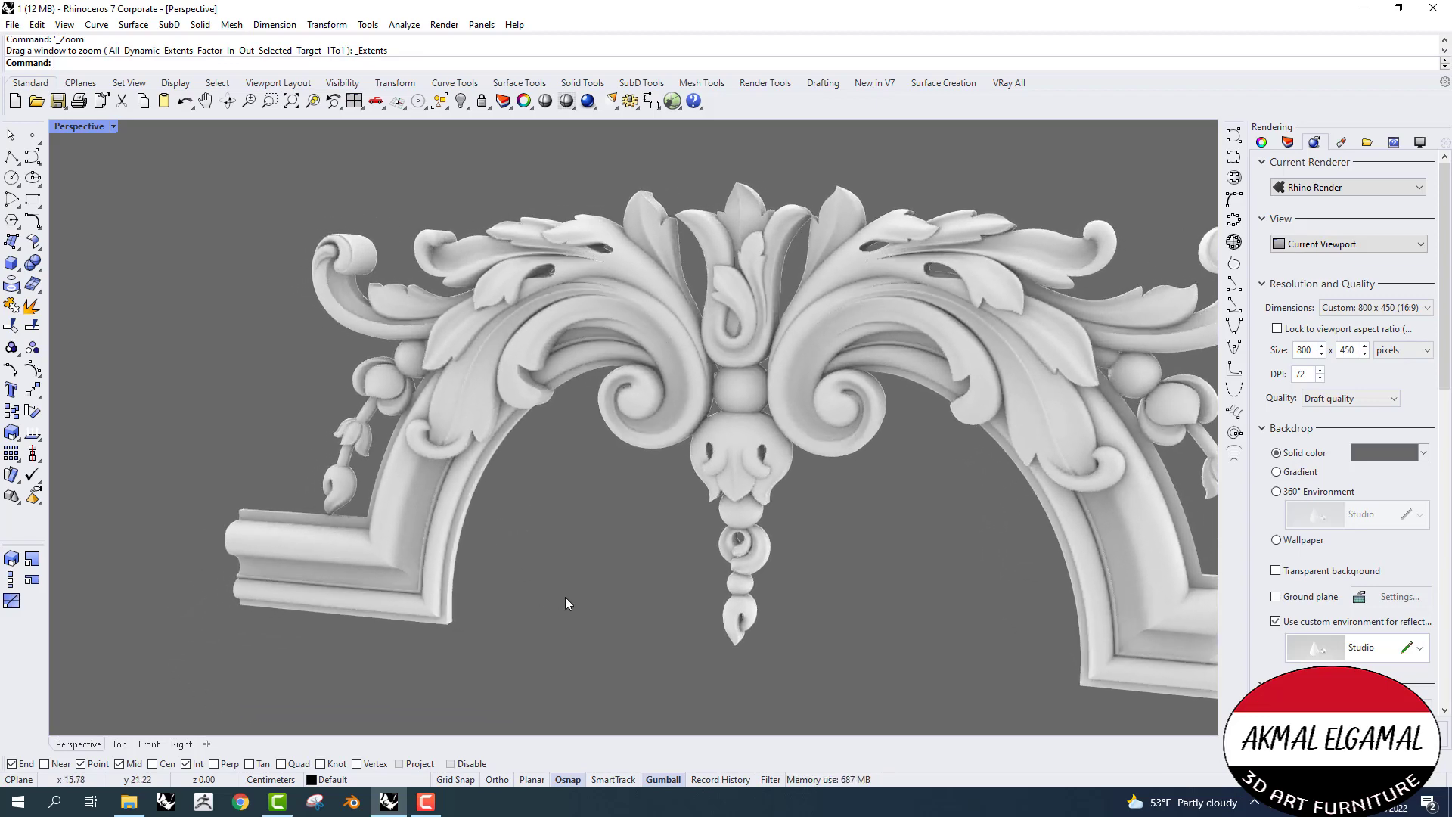
{"action": "right_click_drag", "start_coordinate": [567, 603], "coordinate": [552, 567]}
{"action": "right_click_drag", "start_coordinate": [782, 573], "coordinate": [709, 462], "text": "shift"}
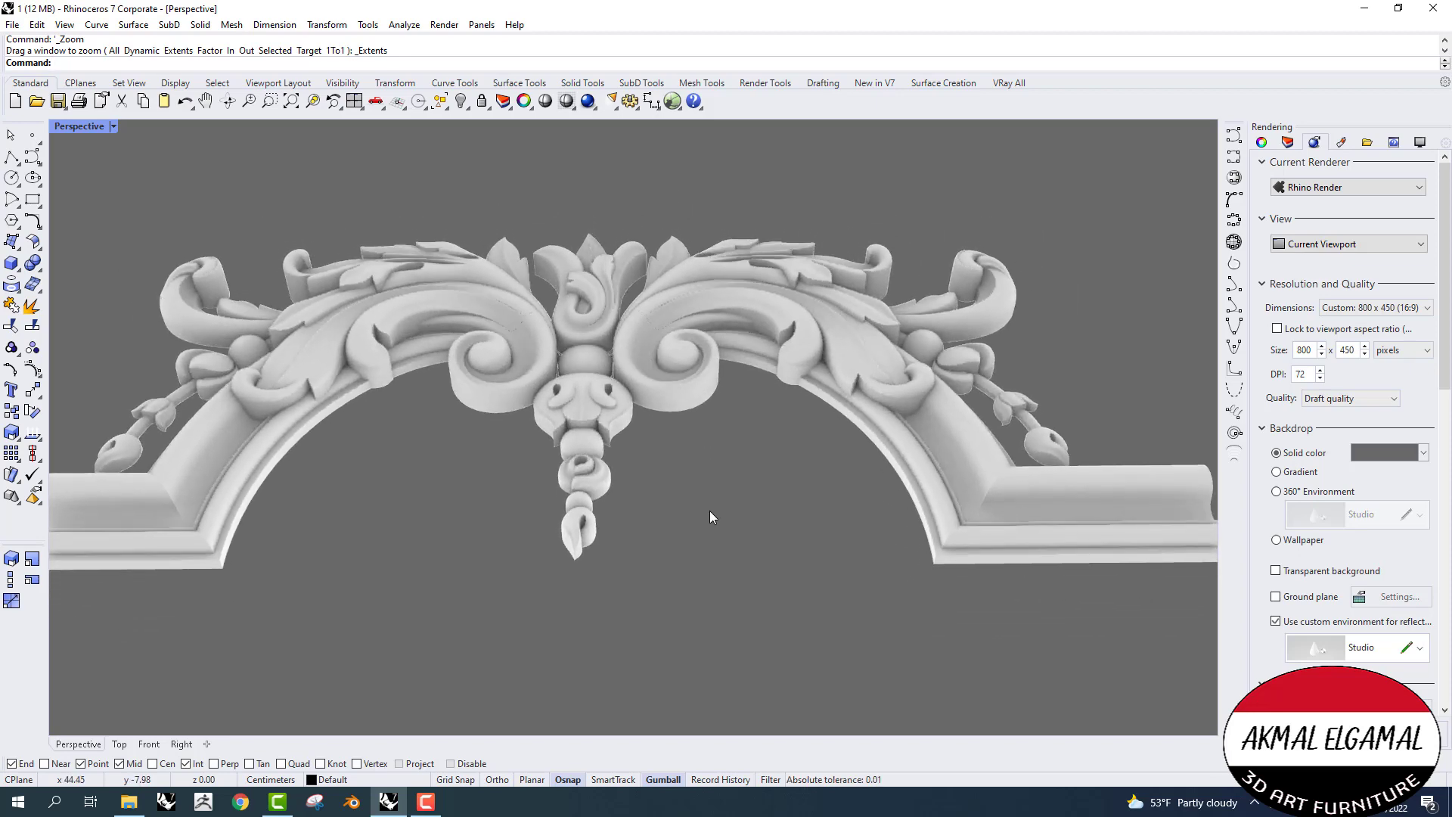
{"action": "right_click_drag", "start_coordinate": [709, 512], "coordinate": [710, 506]}
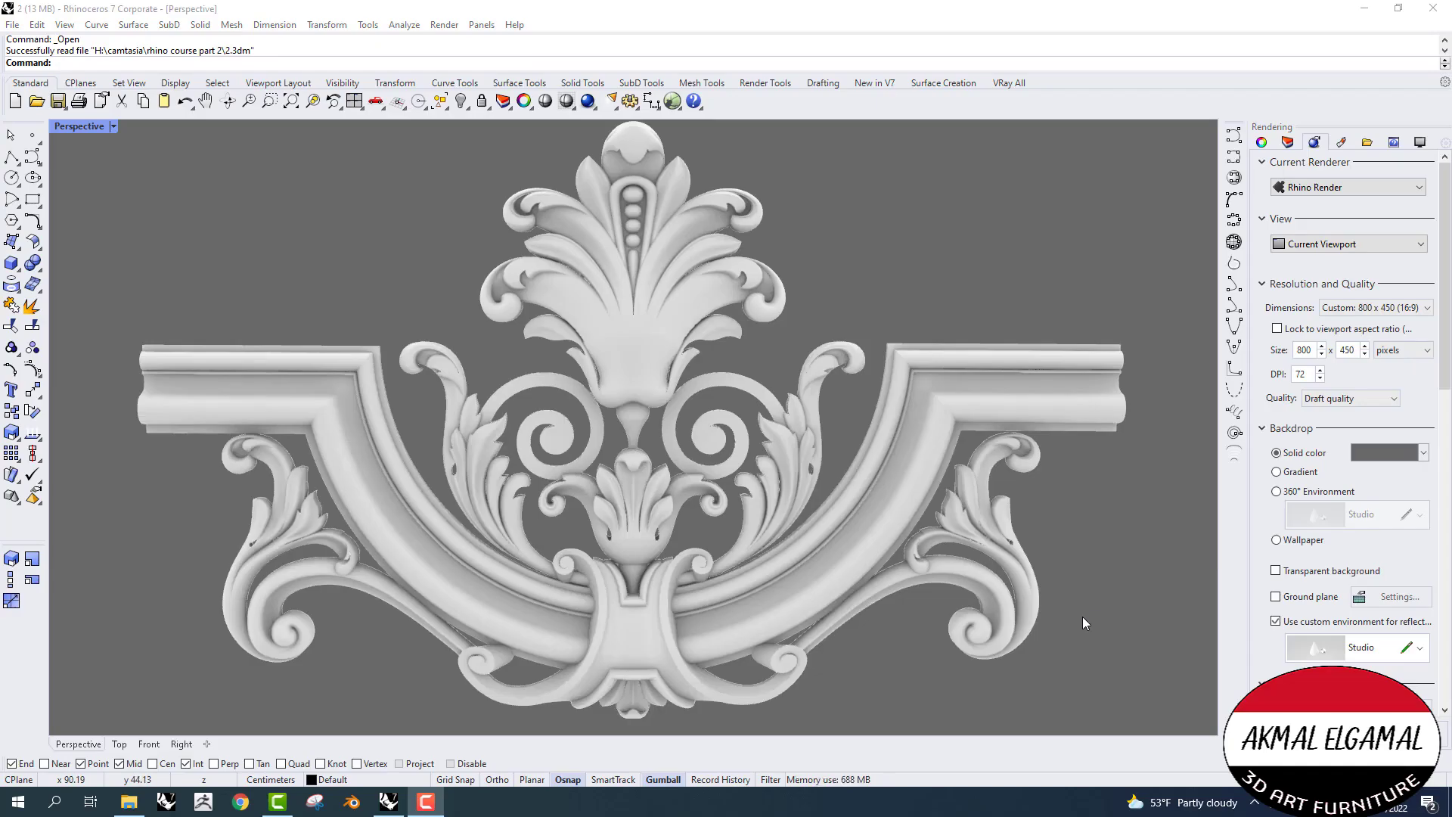
{"action": "right_click_drag", "start_coordinate": [1082, 624], "coordinate": [1099, 581]}
{"action": "right_click_drag", "start_coordinate": [861, 597], "coordinate": [1066, 674]}
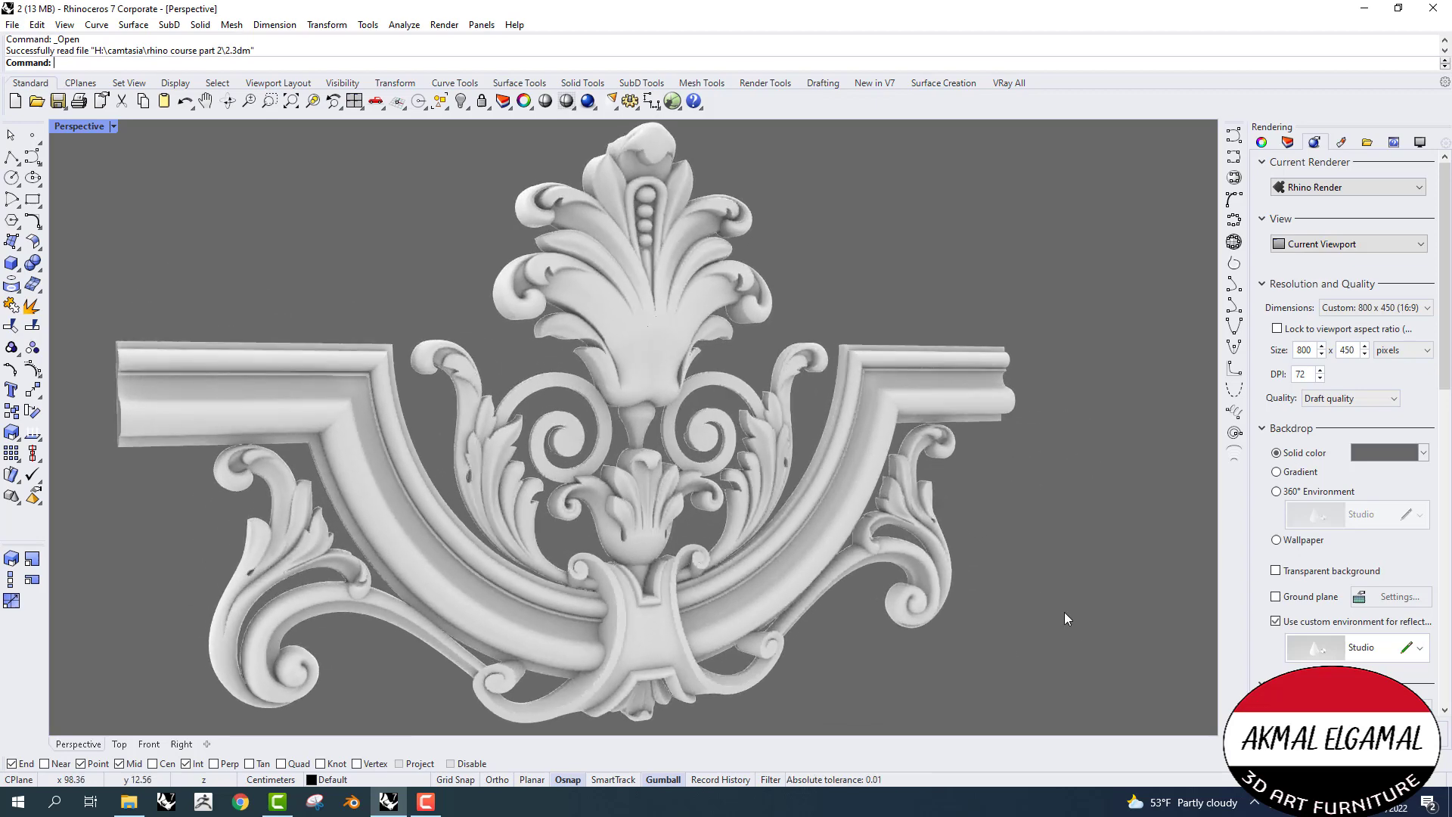
{"action": "right_click_drag", "start_coordinate": [1102, 587], "coordinate": [1057, 579]}
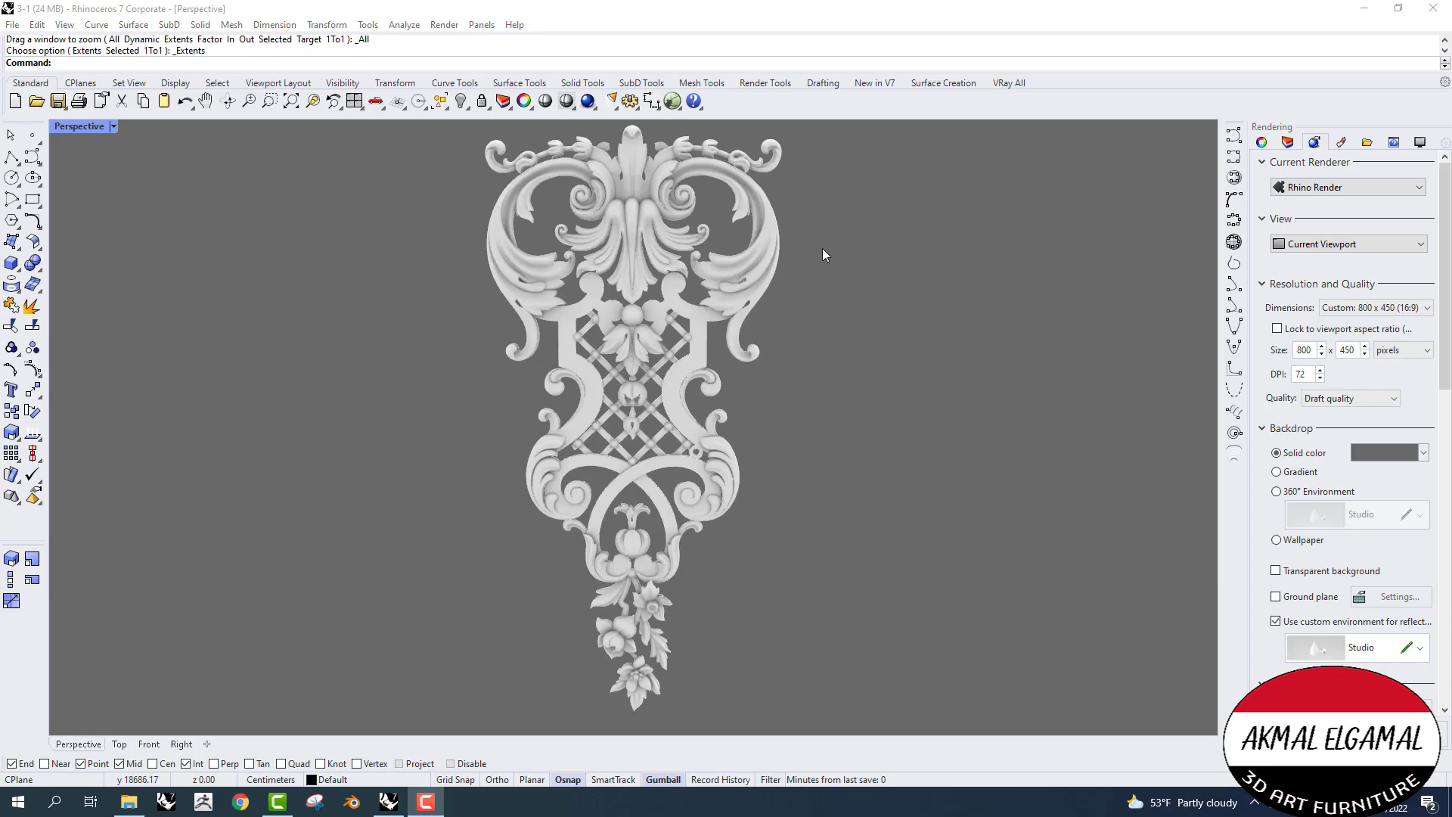
- Examine the unpainted latticed scroll ornament from its crown down to its floral drop, and view the acanthus crest at an angle
{"action": "scroll", "coordinate": [823, 248], "scroll_direction": "down", "scroll_amount": 3}
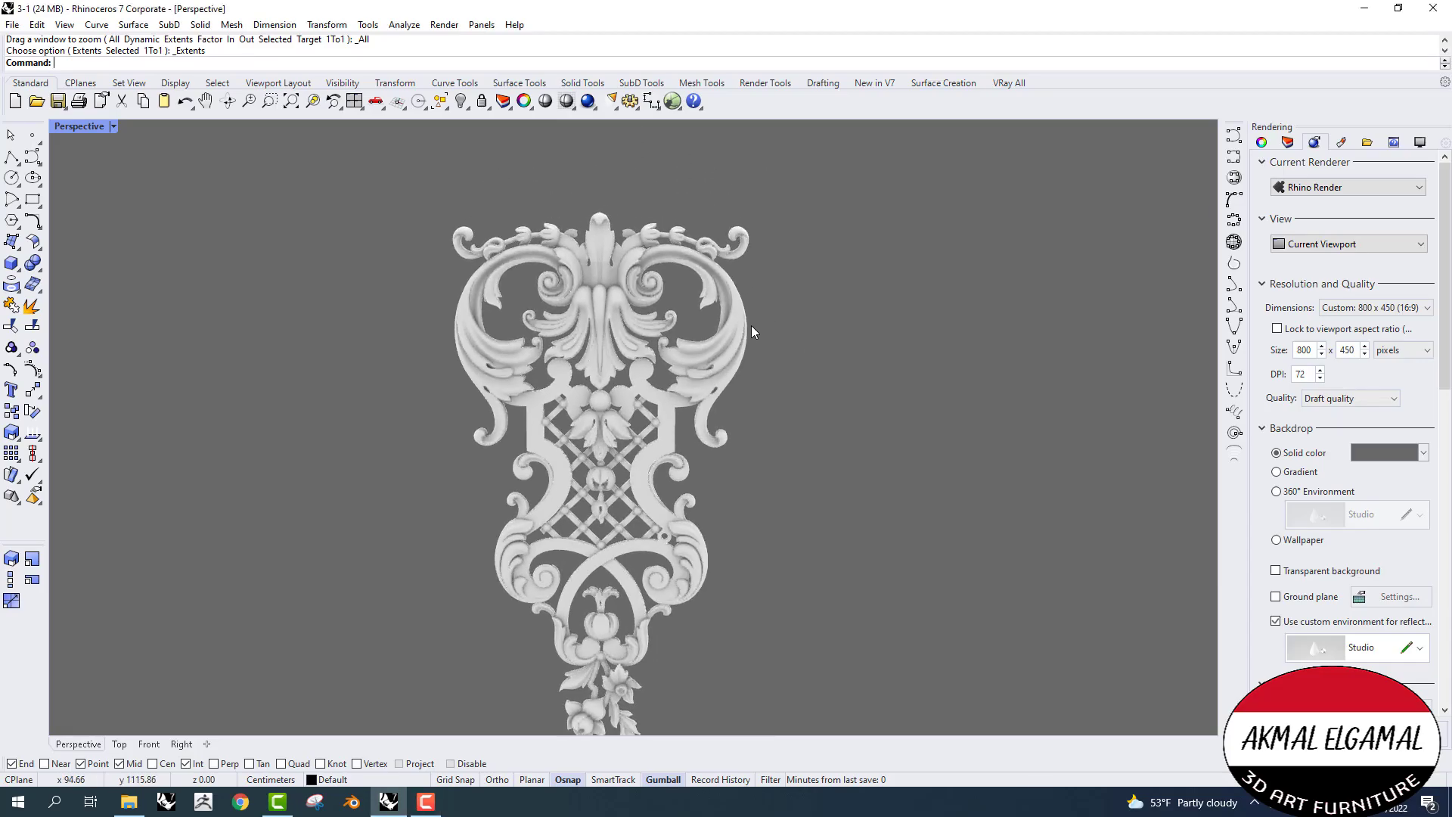
{"action": "scroll", "coordinate": [755, 332], "scroll_direction": "up", "scroll_amount": 5}
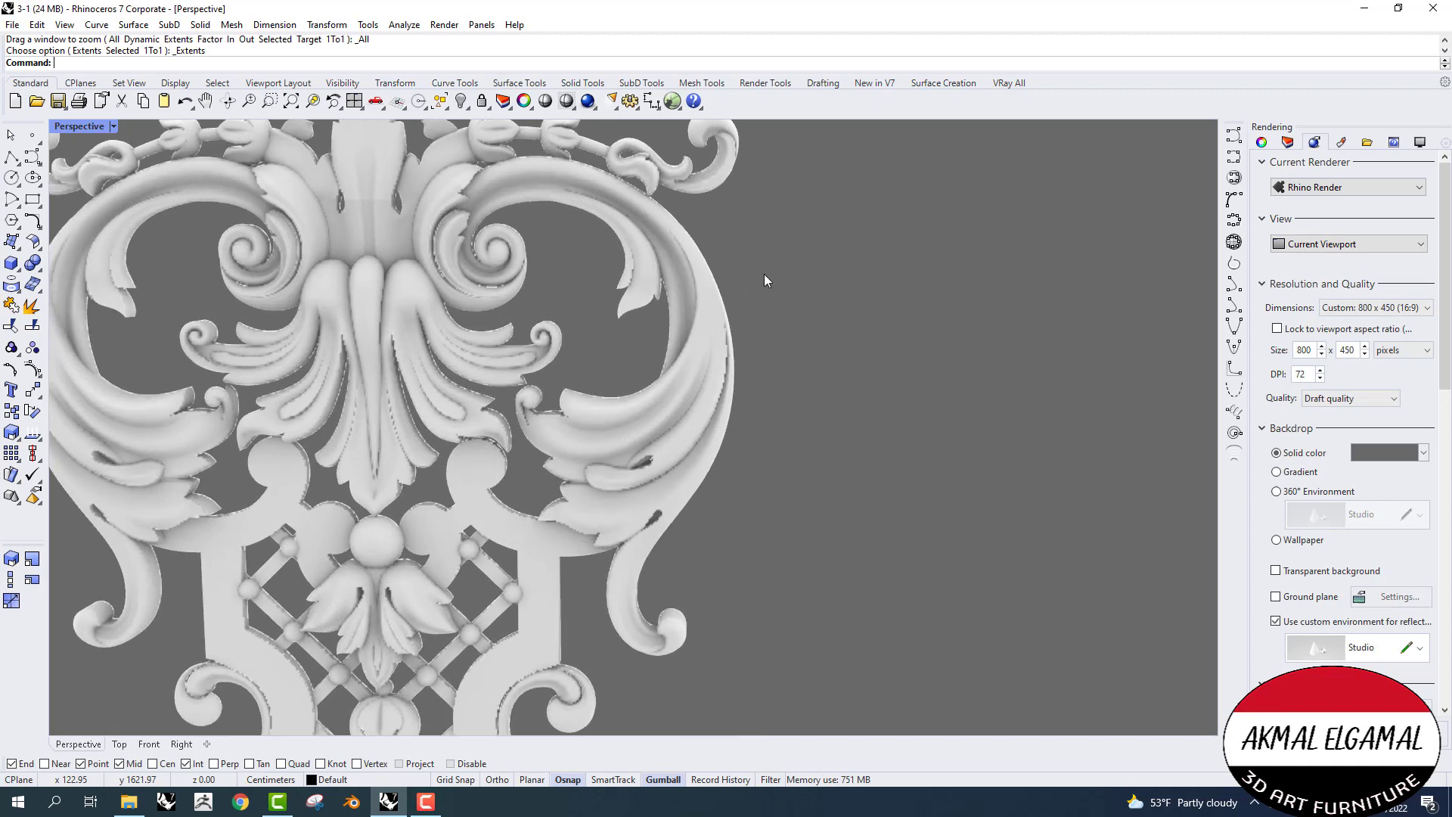
{"action": "right_click_drag", "start_coordinate": [771, 302], "coordinate": [968, 341], "text": "shift"}
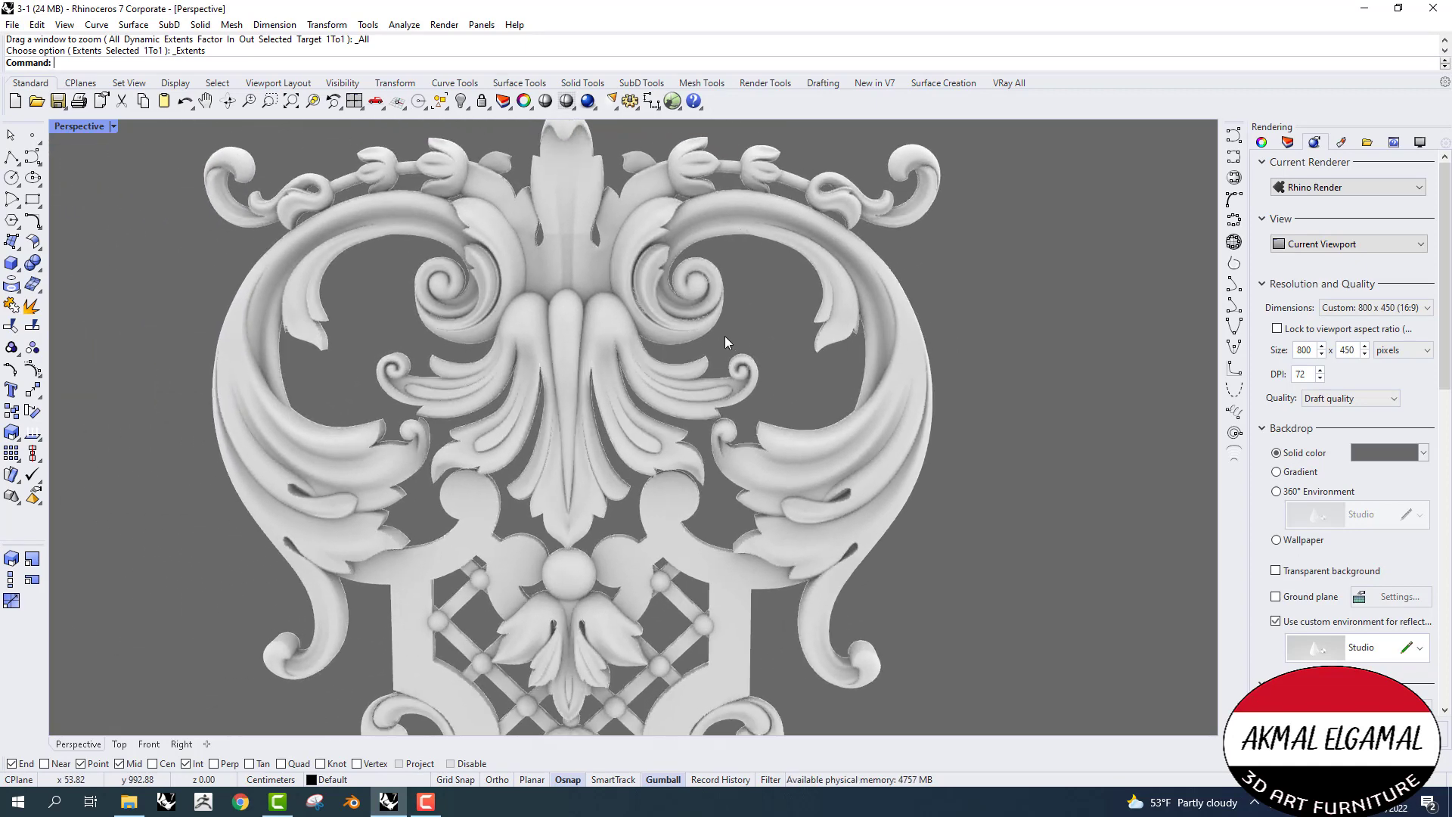
{"action": "right_click_drag", "start_coordinate": [725, 342], "coordinate": [726, 230]}
{"action": "right_click_drag", "start_coordinate": [793, 274], "coordinate": [807, 409]}
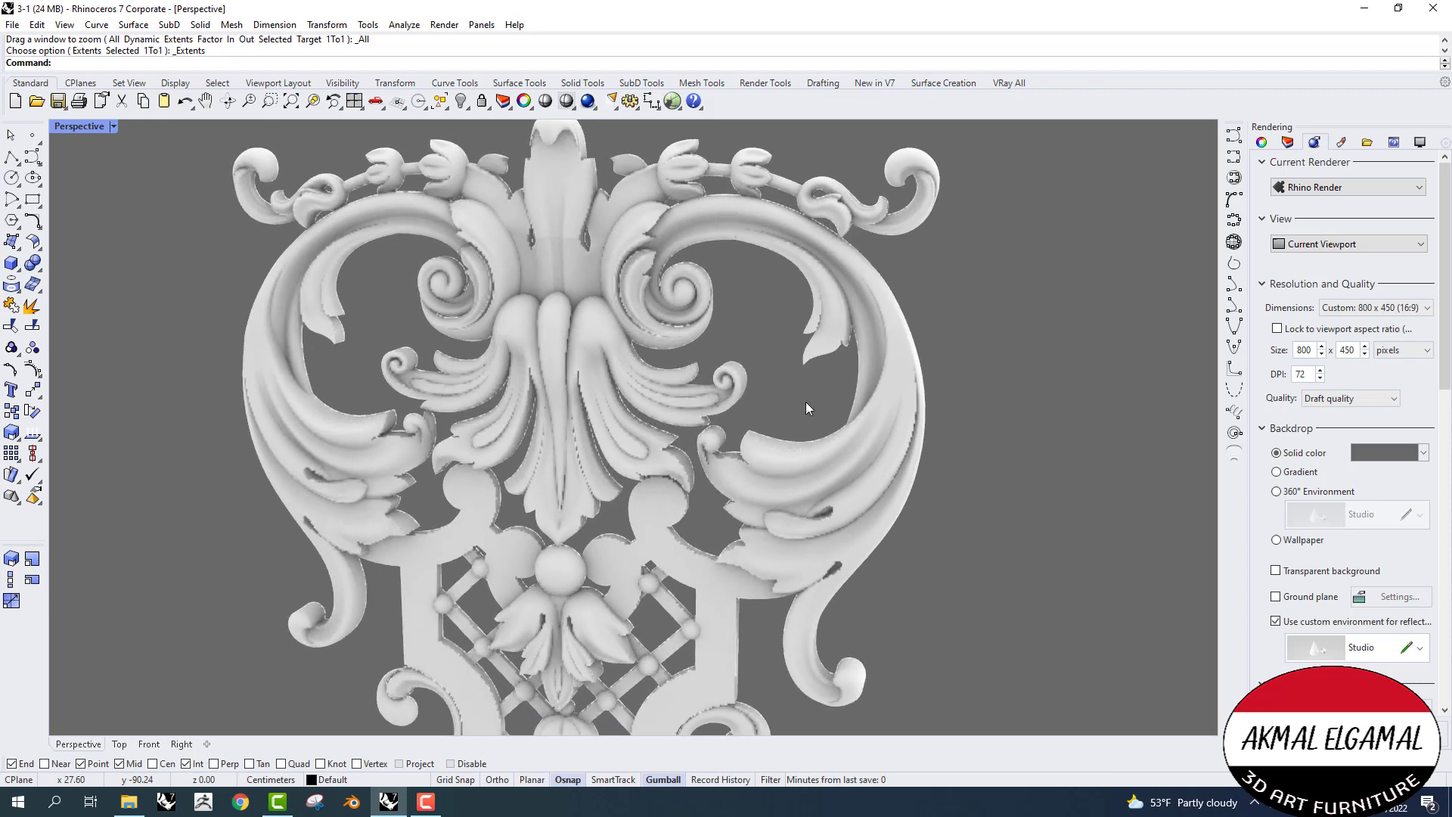
{"action": "right_click_drag", "start_coordinate": [993, 588], "coordinate": [976, 340], "text": "shift"}
{"action": "right_click_drag", "start_coordinate": [899, 529], "coordinate": [989, 358]}
{"action": "right_click_drag", "start_coordinate": [980, 490], "coordinate": [905, 422]}
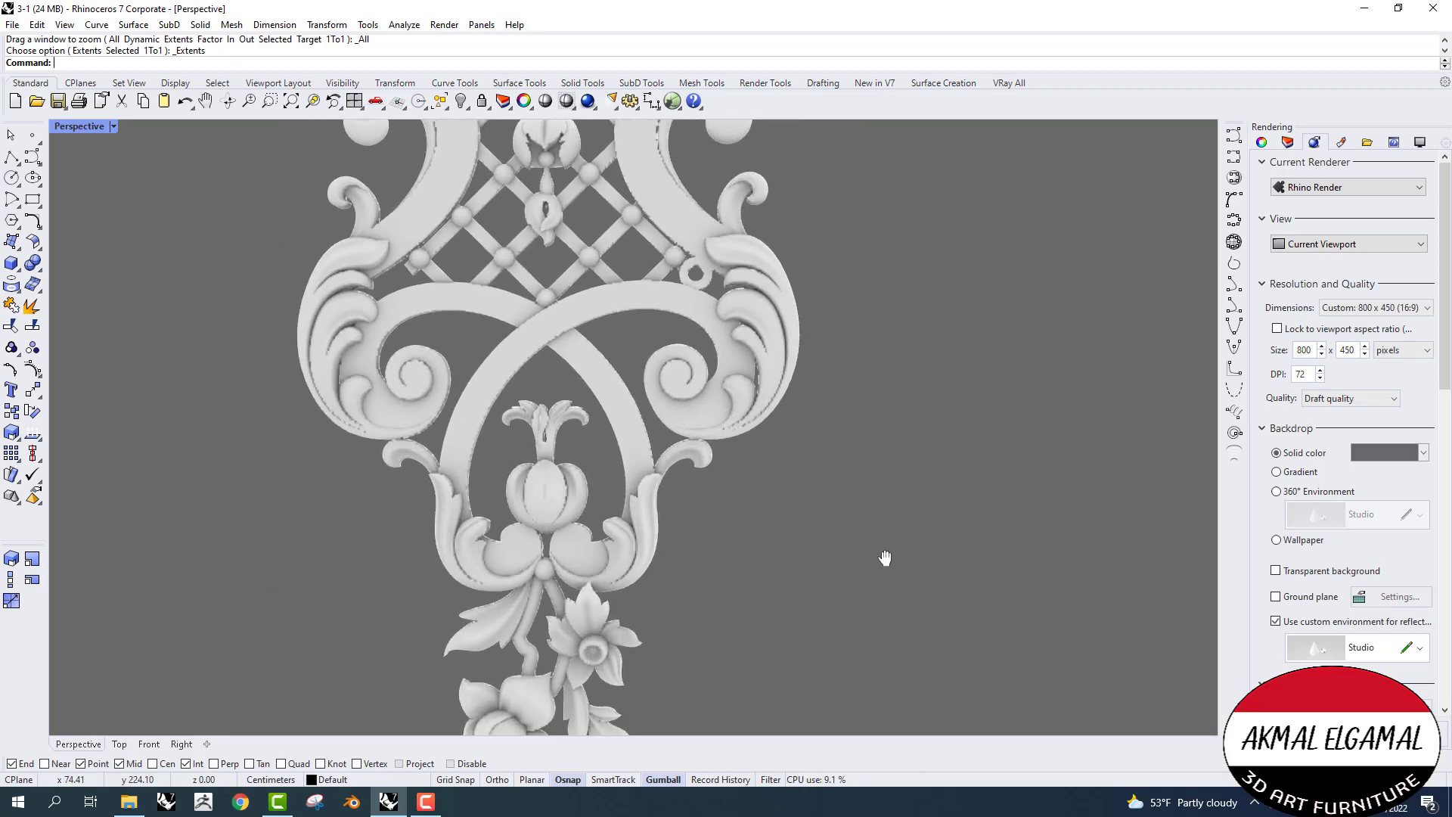
{"action": "right_click_drag", "start_coordinate": [885, 558], "coordinate": [906, 364], "text": "shift"}
{"action": "right_click_drag", "start_coordinate": [823, 513], "coordinate": [821, 453], "text": "shift"}
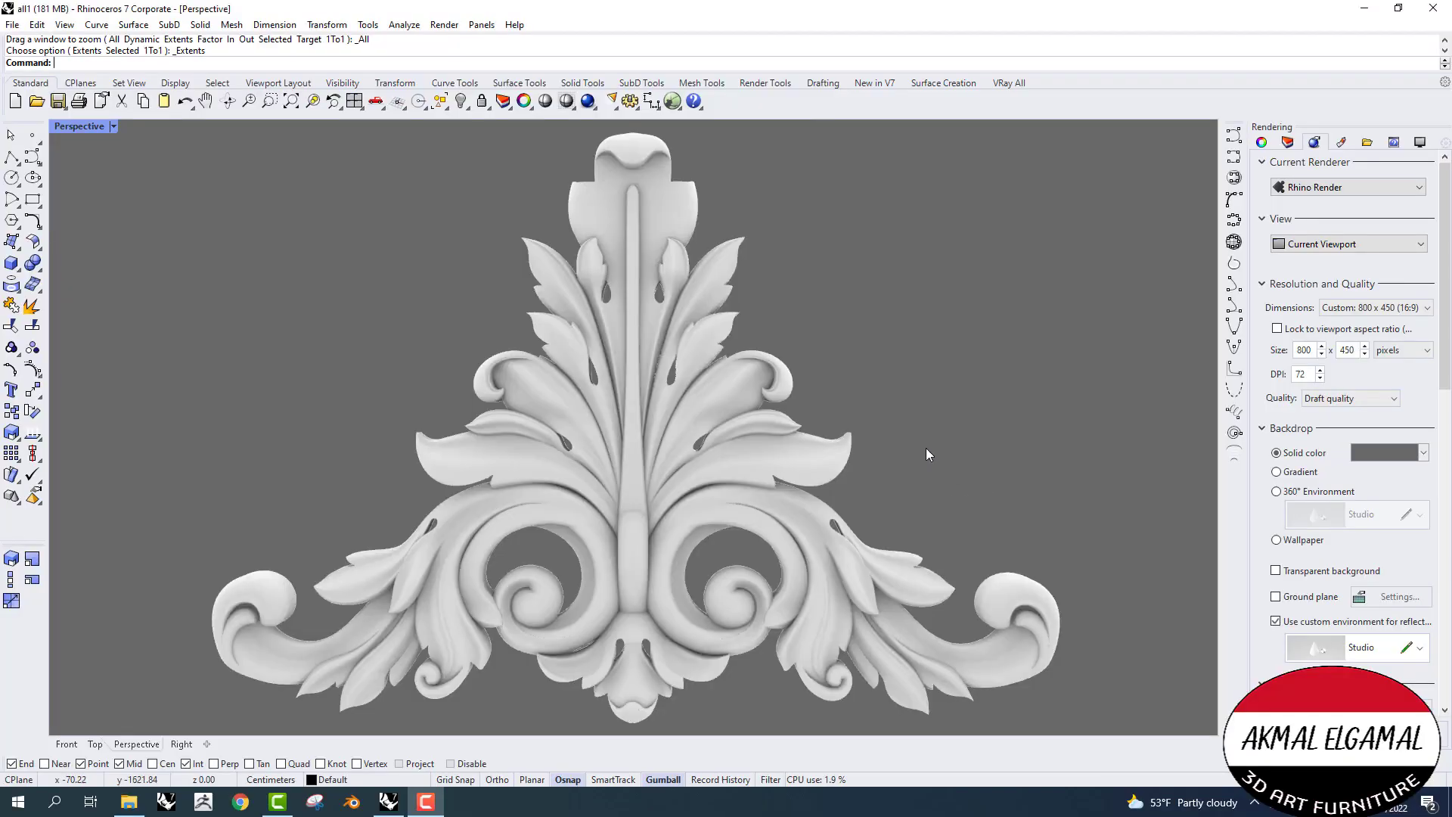
{"action": "right_click_drag", "start_coordinate": [926, 448], "coordinate": [962, 425]}
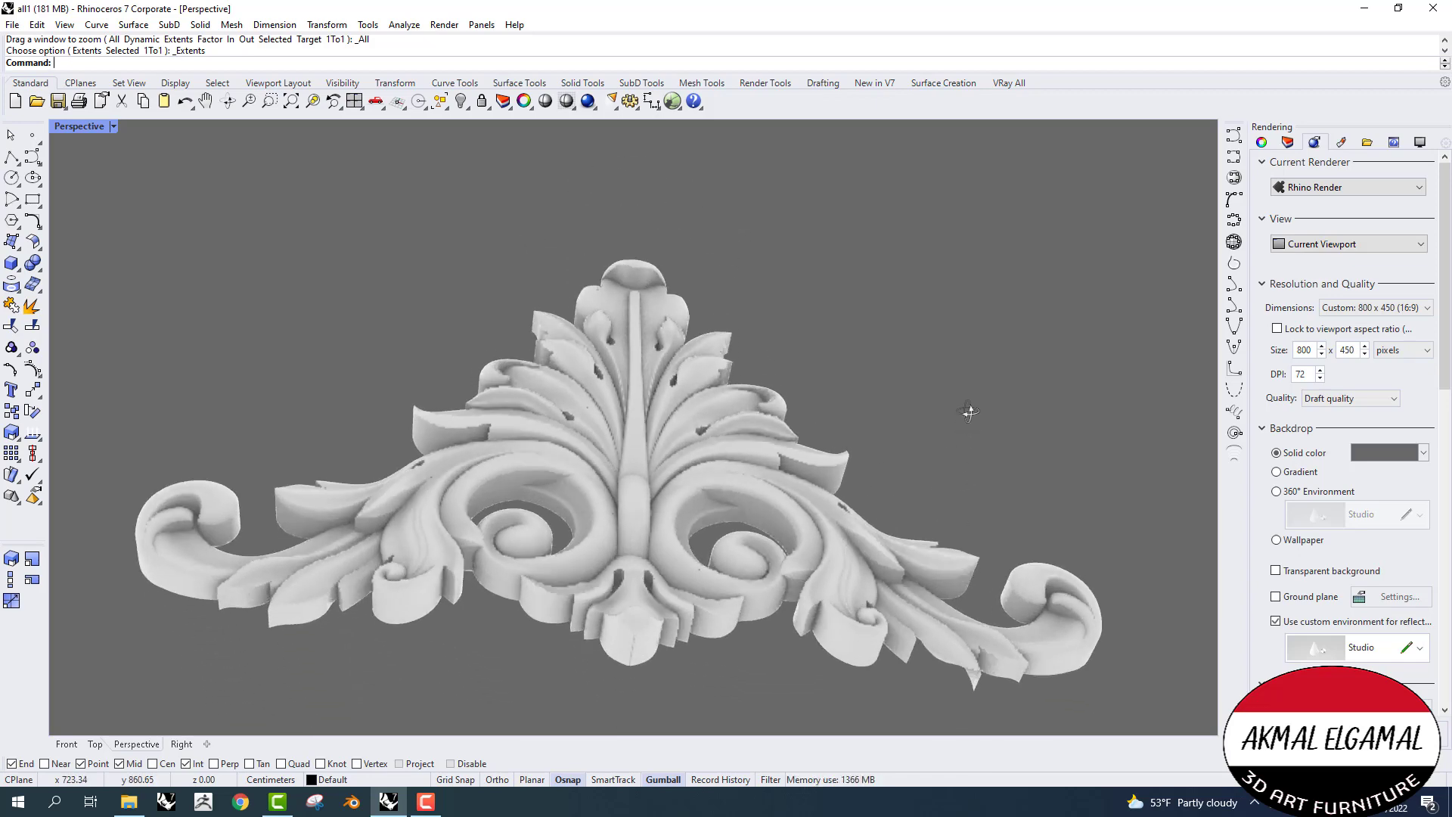